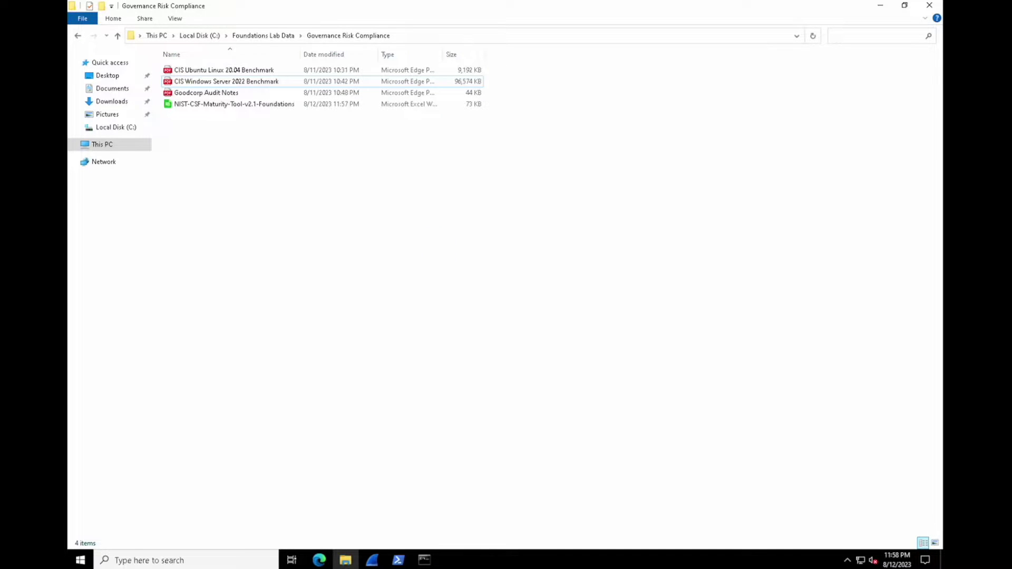
Step: Open the CIS Windows Server 2022 Benchmark PDF and go to its Table of Contents page via the thumbnails
{"action": "left_click", "coordinate": [227, 81]}
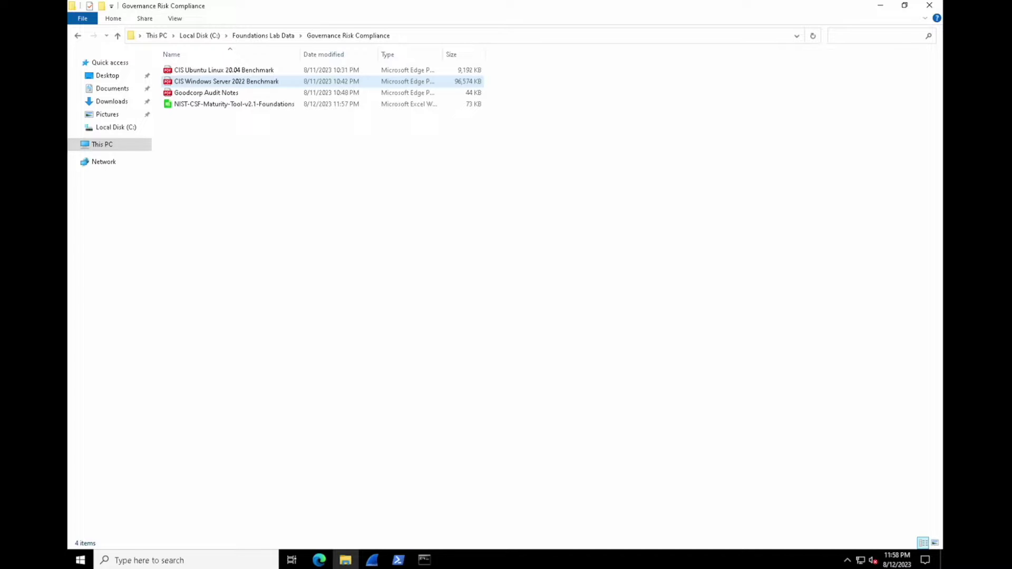
{"action": "double_click", "coordinate": [267, 81]}
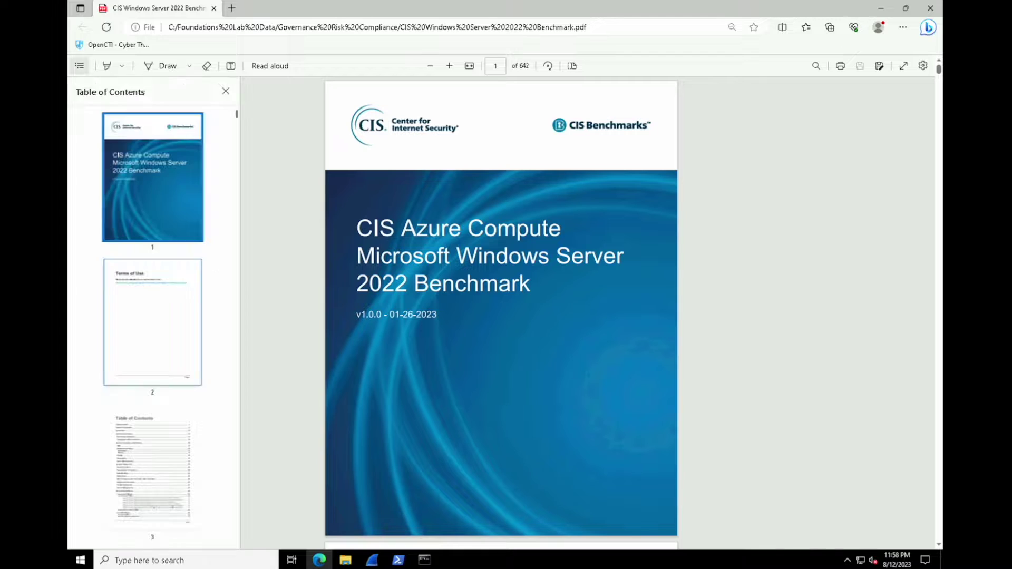
{"action": "left_click", "coordinate": [184, 333]}
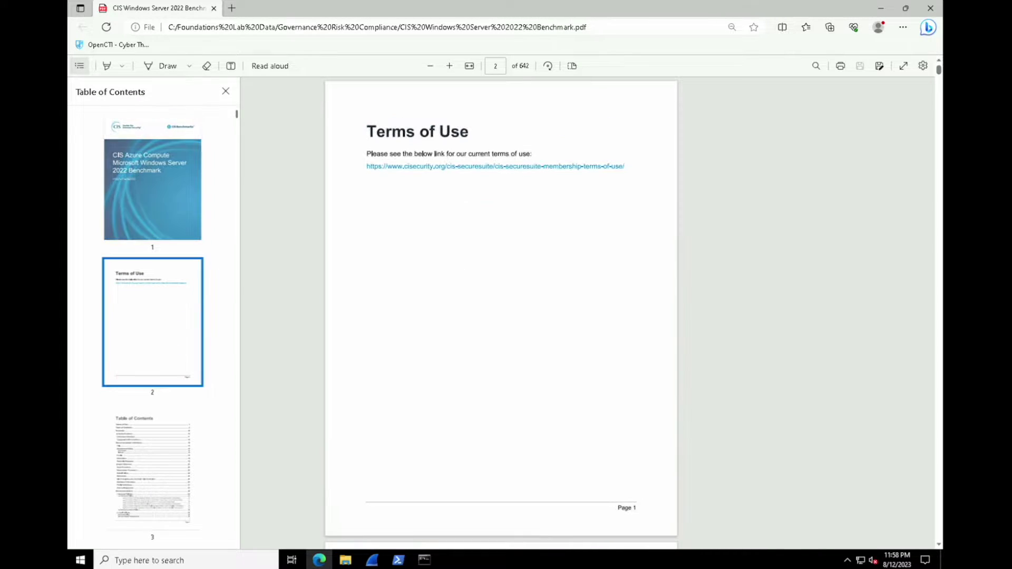
{"action": "left_click", "coordinate": [152, 468]}
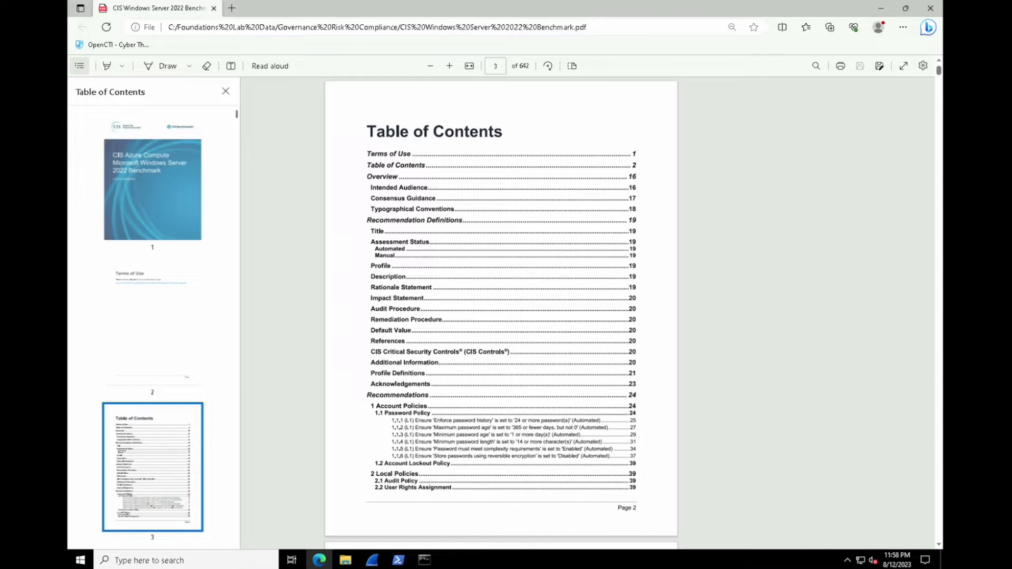
{"action": "left_click", "coordinate": [235, 115]}
{"action": "left_click", "coordinate": [235, 117]}
{"action": "left_click_drag", "start_coordinate": [235, 115], "coordinate": [237, 117]}
{"action": "left_click", "coordinate": [152, 380]}
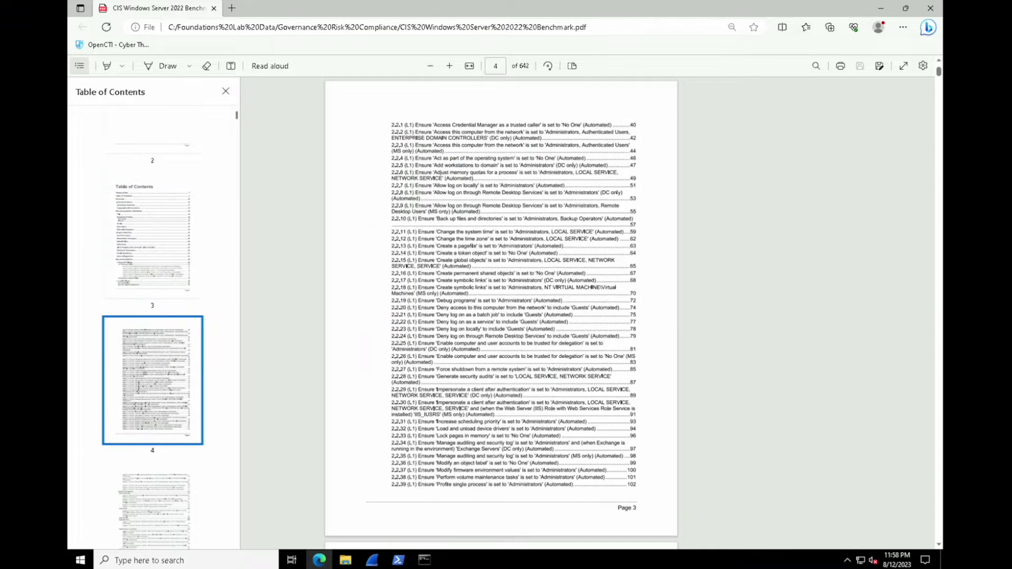
{"action": "left_click", "coordinate": [158, 272]}
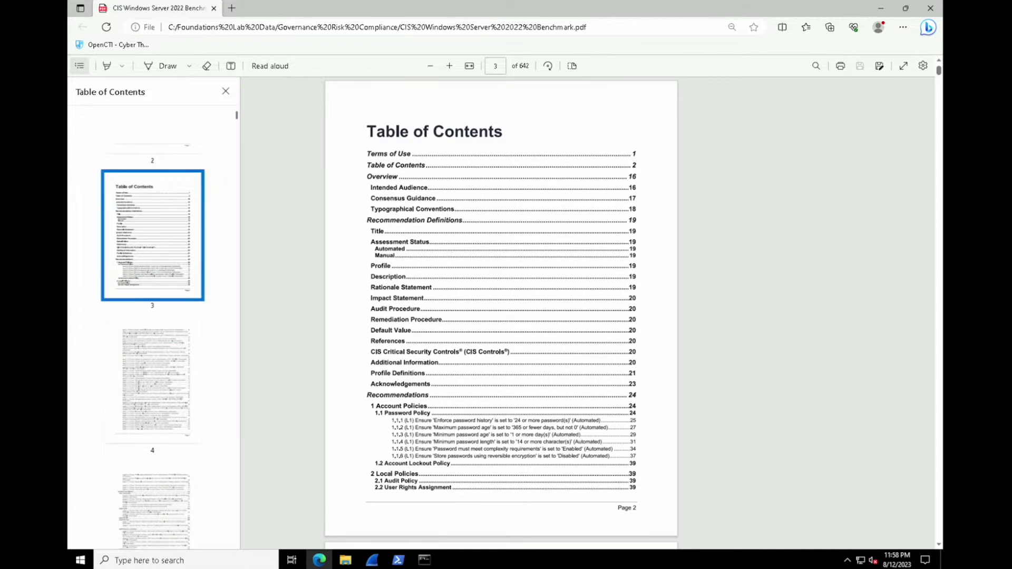
Step: Hide the thumbnails, zoom in twice, and bring the Password Policy contents entries into view
{"action": "left_click", "coordinate": [225, 90]}
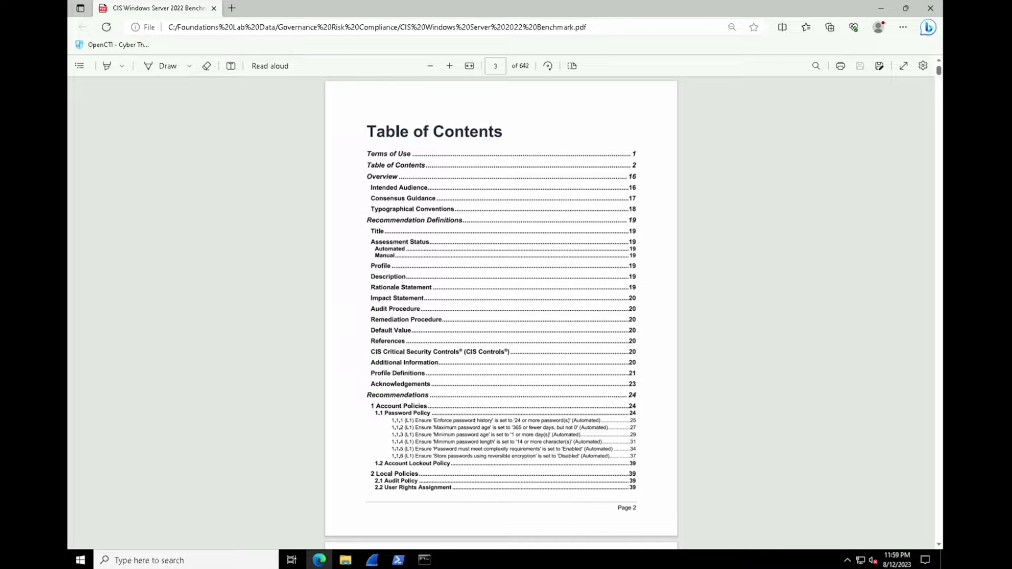
{"action": "scroll", "coordinate": [501, 312], "scroll_direction": "down", "scroll_amount": 13}
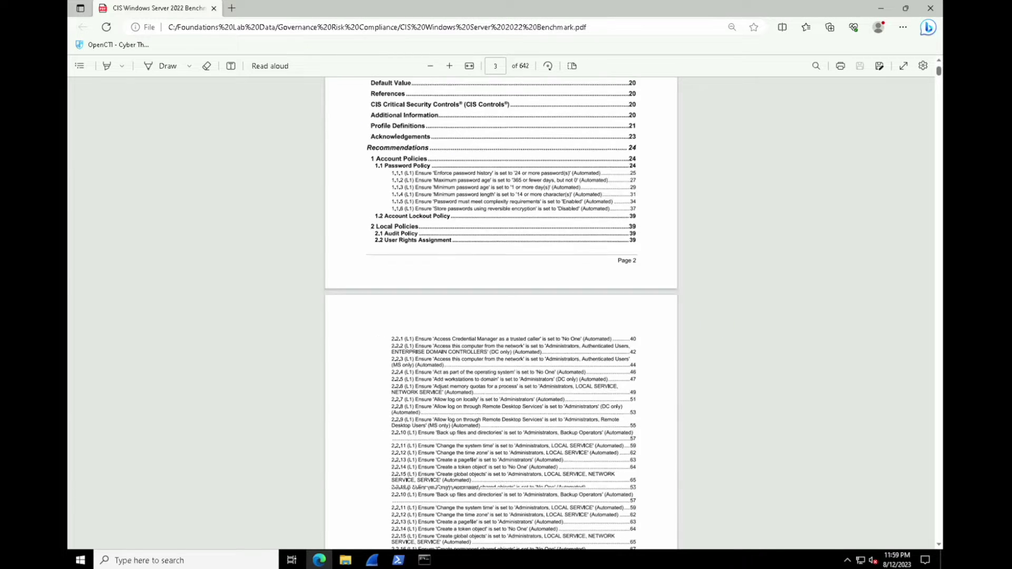
{"action": "scroll", "coordinate": [620, 378], "scroll_direction": "down", "scroll_amount": 5}
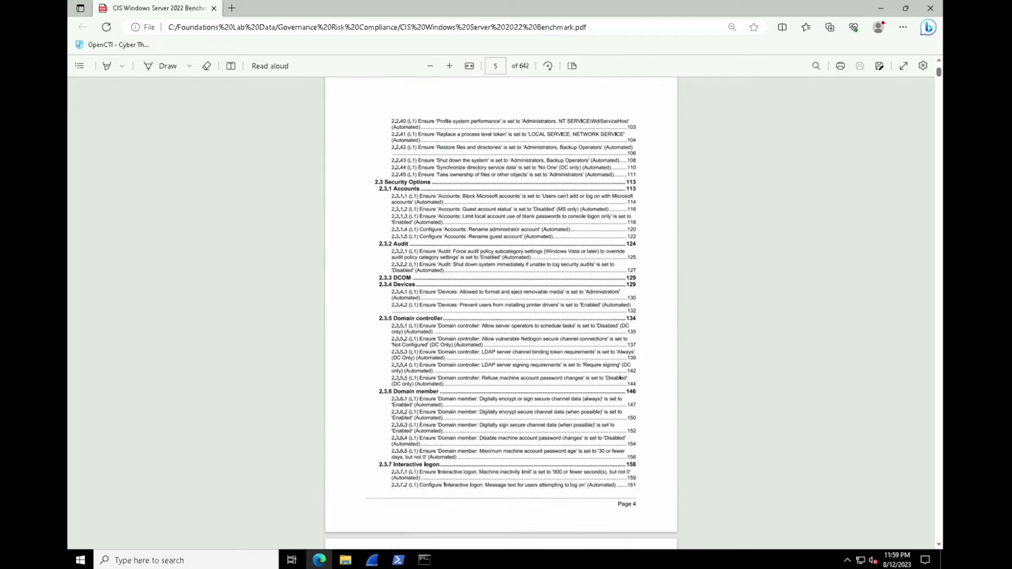
{"action": "scroll", "coordinate": [501, 311], "scroll_direction": "down", "scroll_amount": 5}
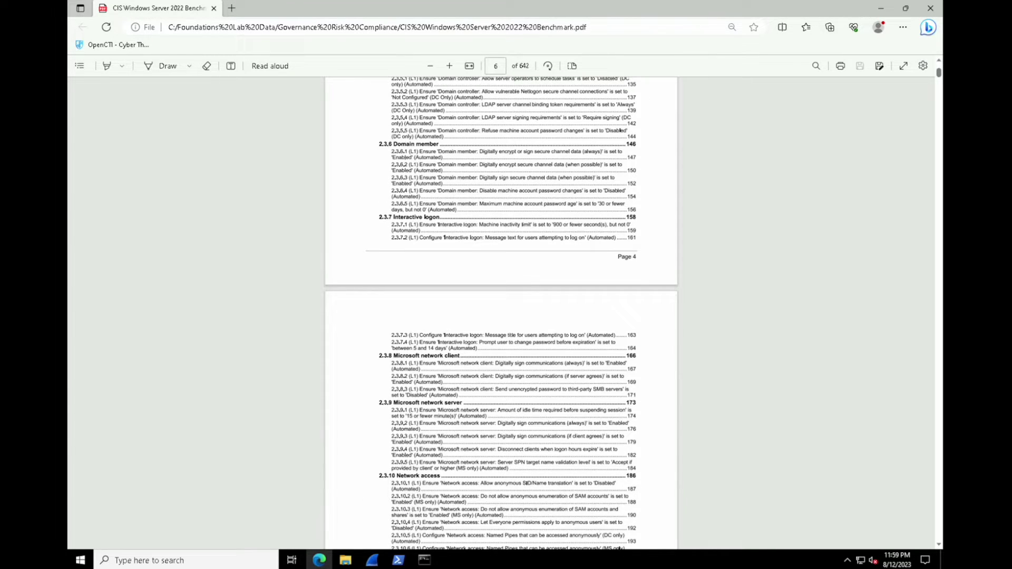
{"action": "left_click", "coordinate": [449, 65]}
{"action": "left_click", "coordinate": [449, 65]}
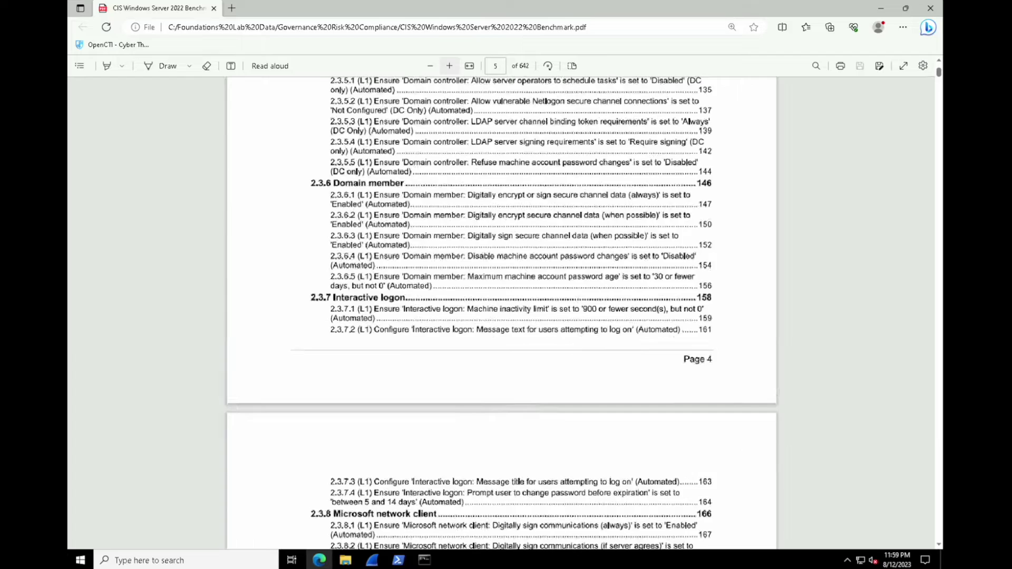
{"action": "scroll", "coordinate": [511, 312], "scroll_direction": "up", "scroll_amount": 15}
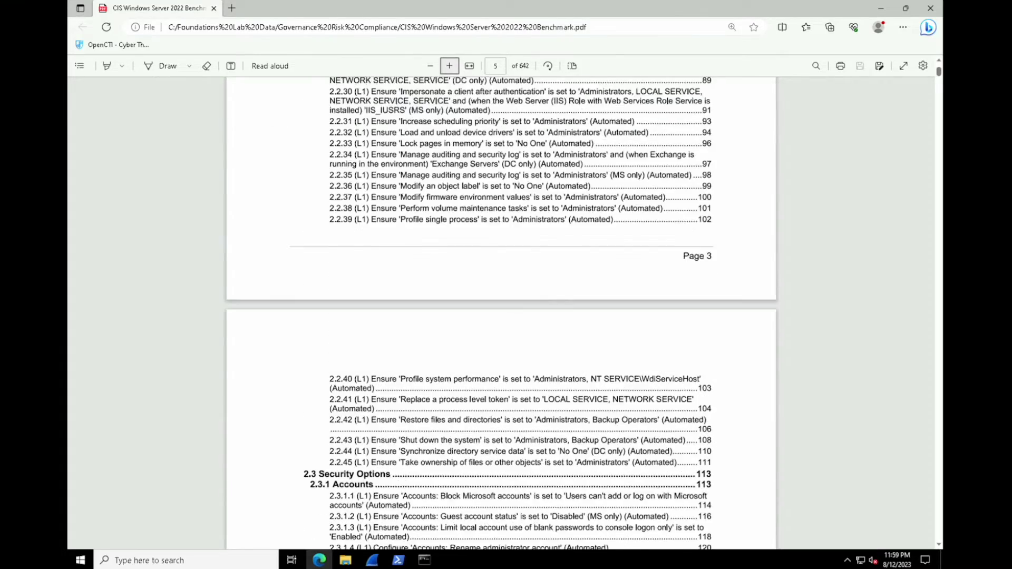
{"action": "scroll", "coordinate": [501, 311], "scroll_direction": "up", "scroll_amount": 12}
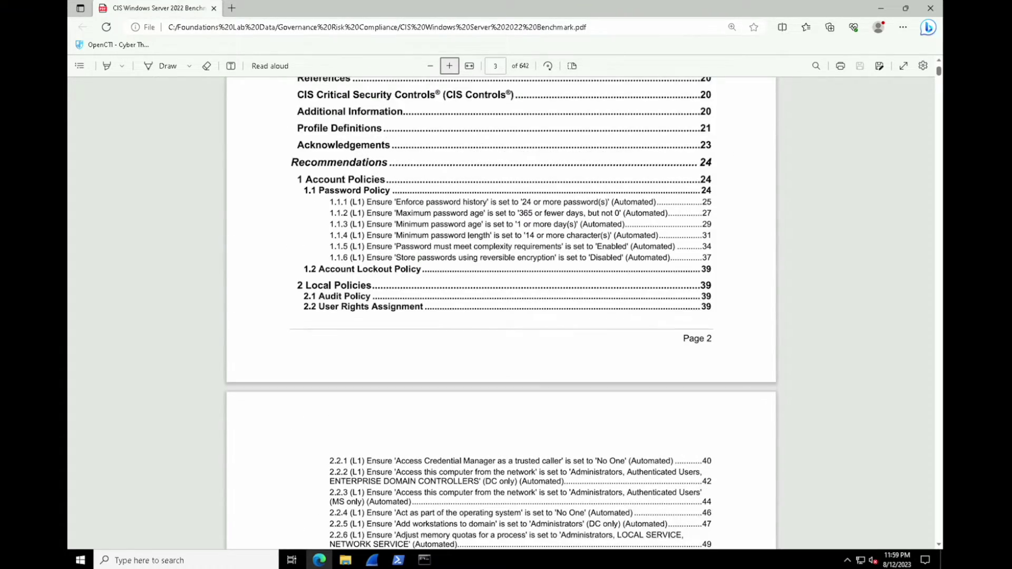
{"action": "left_click", "coordinate": [495, 66]}
Step: Jump to page 24 and scroll to the Remediation section of 1.1.1 Enforce password history
{"action": "type", "text": "24"}
{"action": "key", "text": "Return"}
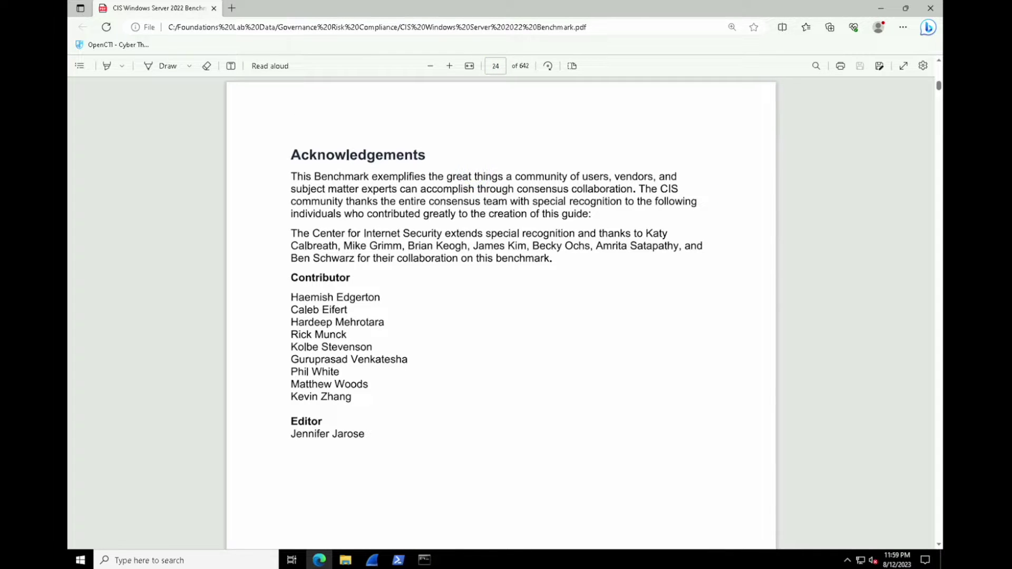
{"action": "scroll", "coordinate": [501, 311], "scroll_direction": "down", "scroll_amount": 20}
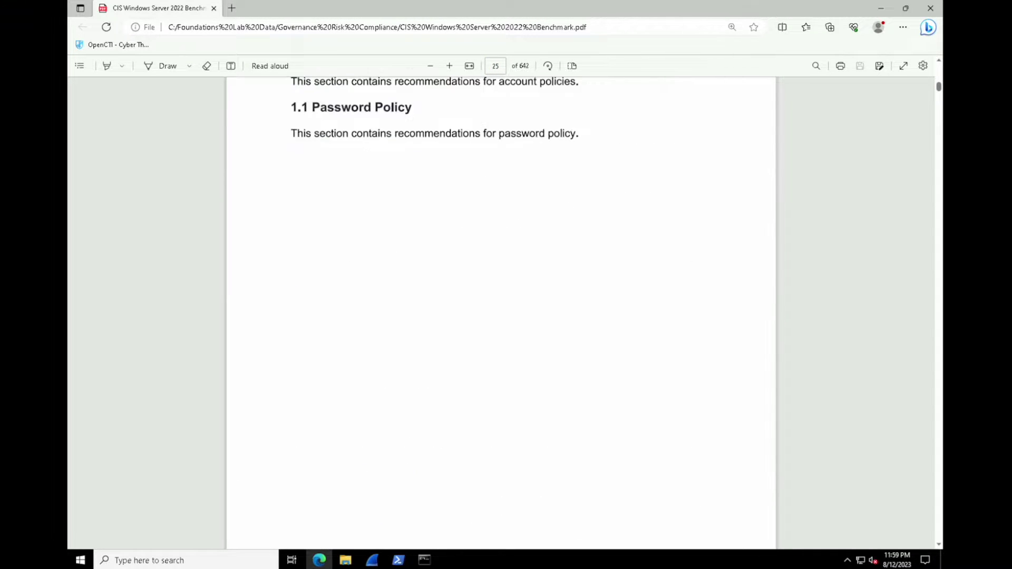
{"action": "scroll", "coordinate": [501, 311], "scroll_direction": "down", "scroll_amount": 1}
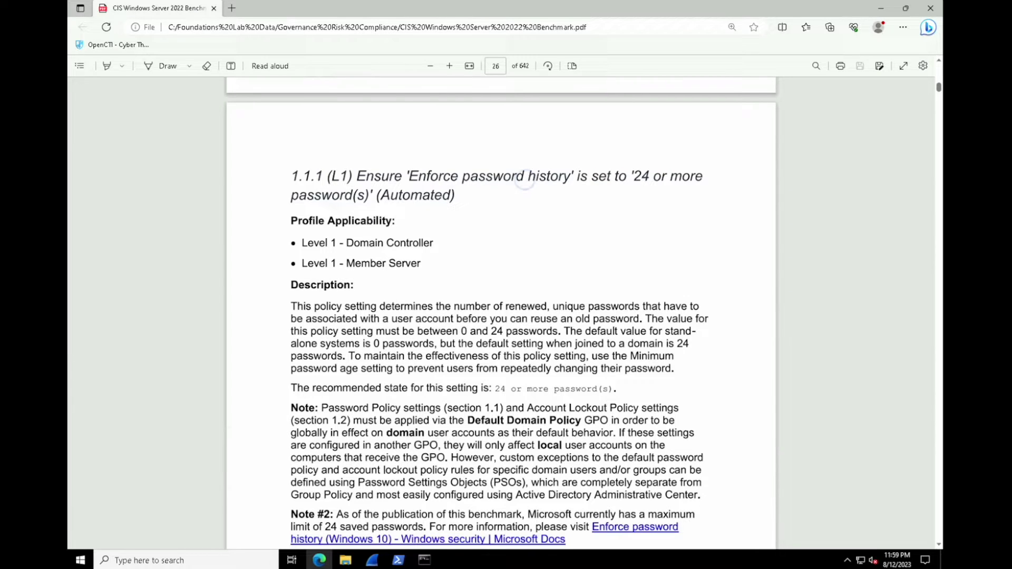
{"action": "scroll", "coordinate": [524, 179], "scroll_direction": "down", "scroll_amount": 1}
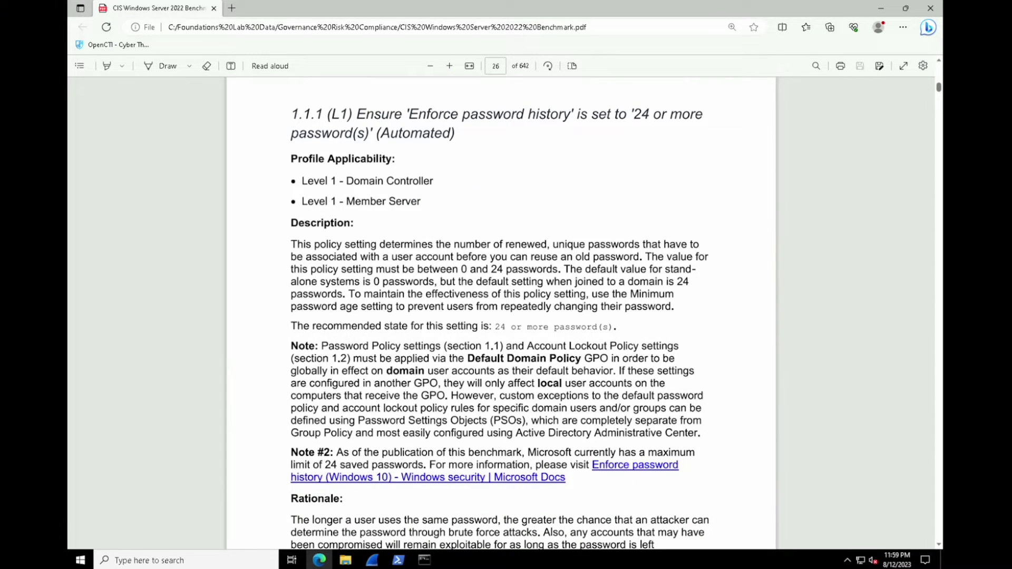
{"action": "left_click", "coordinate": [413, 252]}
{"action": "scroll", "coordinate": [501, 316], "scroll_direction": "down", "scroll_amount": 1}
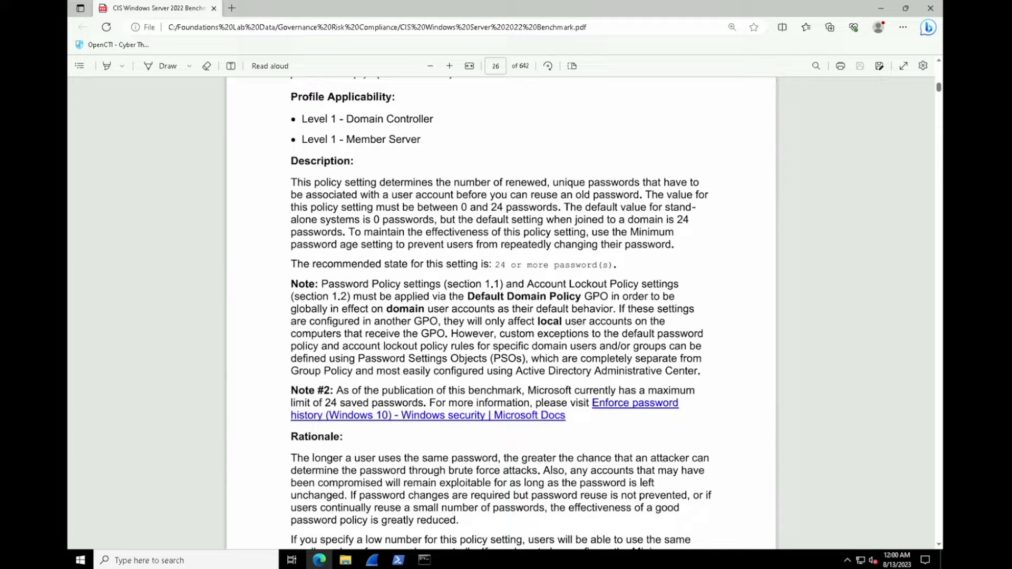
{"action": "scroll", "coordinate": [501, 311], "scroll_direction": "down", "scroll_amount": 7}
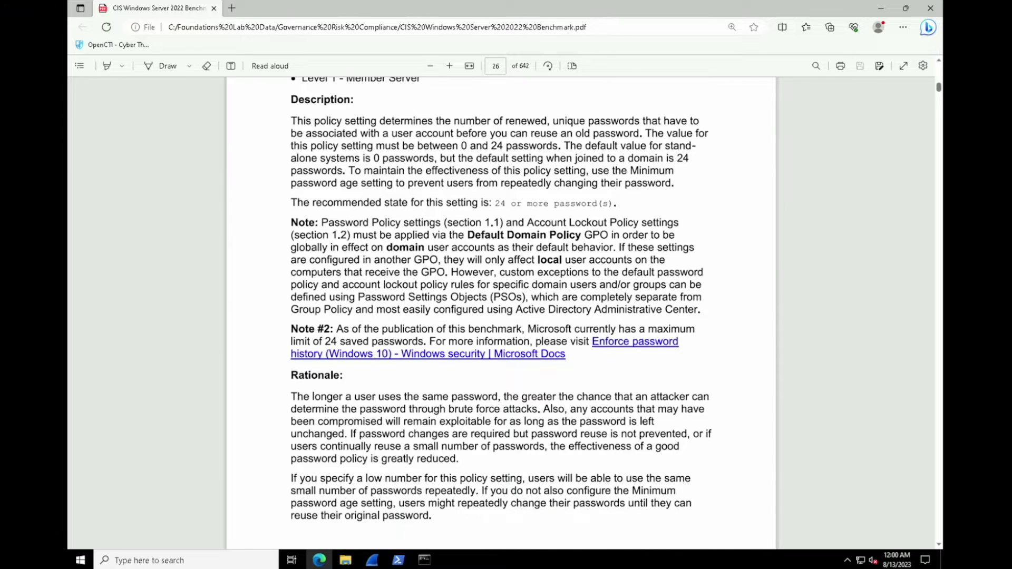
{"action": "scroll", "coordinate": [501, 311], "scroll_direction": "down", "scroll_amount": 1}
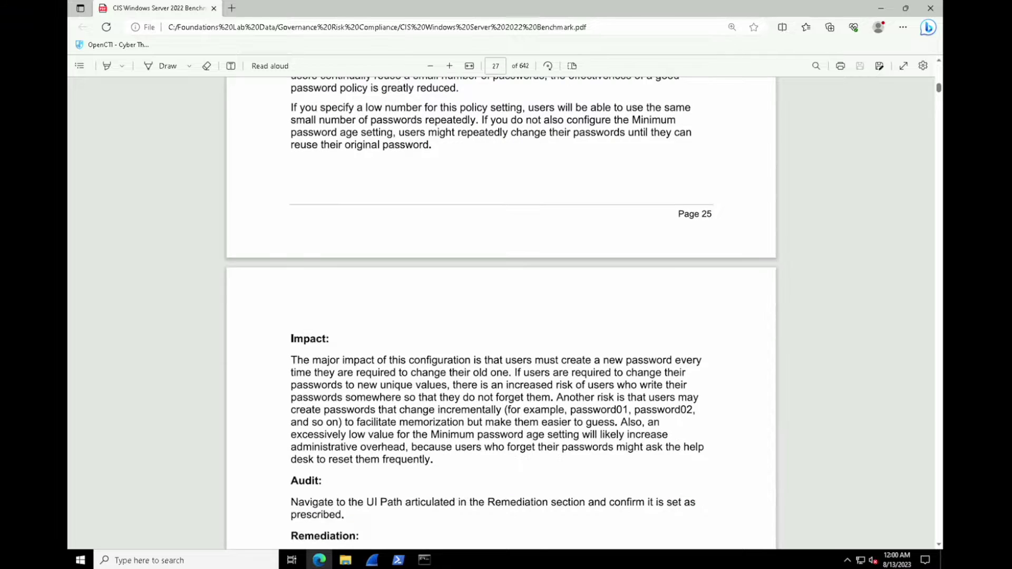
{"action": "scroll", "coordinate": [501, 311], "scroll_direction": "down", "scroll_amount": 3}
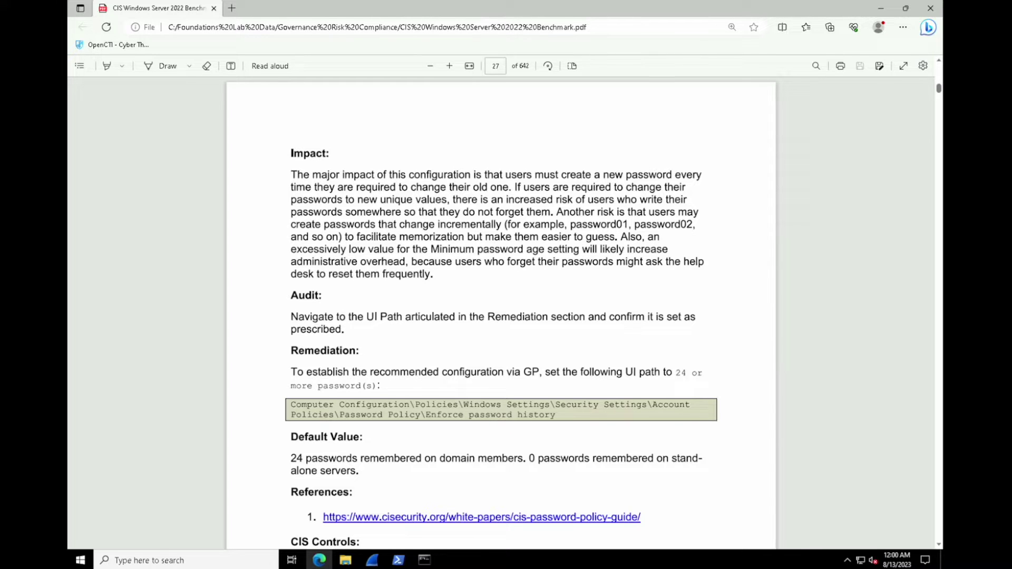
{"action": "scroll", "coordinate": [501, 311], "scroll_direction": "down", "scroll_amount": 1}
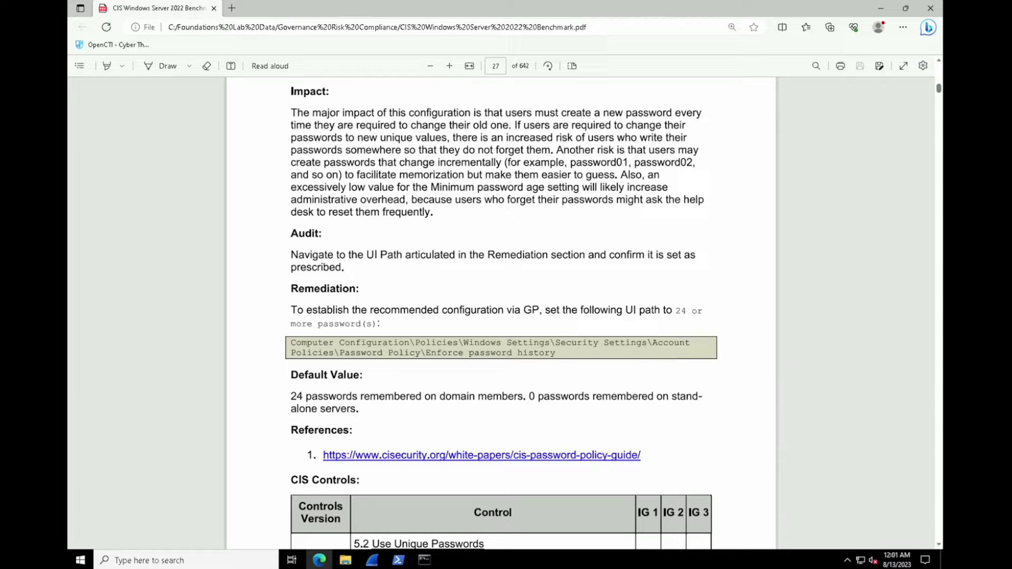
Step: Launch the Local Group Policy Editor from Windows search and widen its window and tree pane
{"action": "key", "text": "super"}
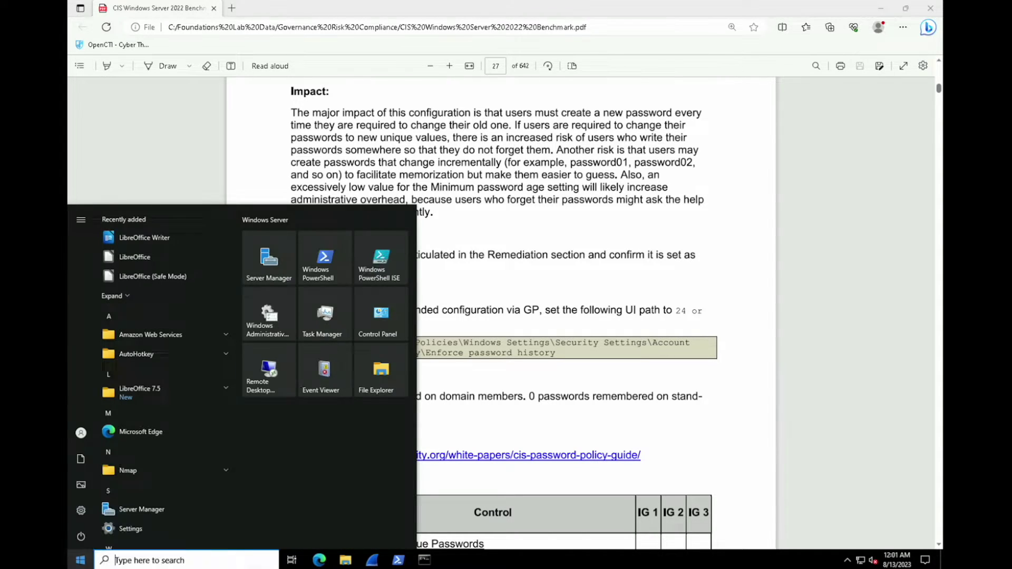
{"action": "type", "text": "group"}
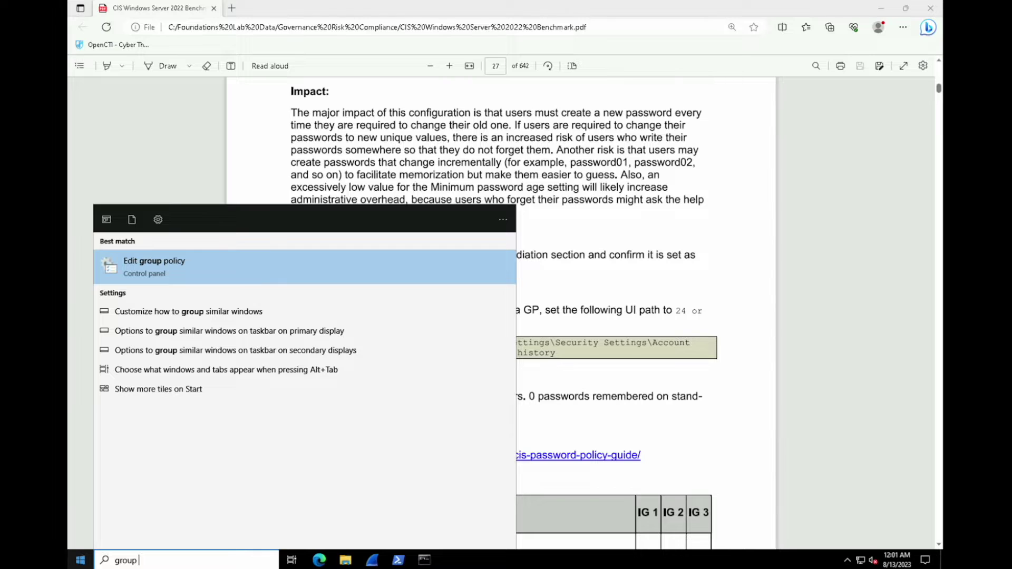
{"action": "key", "text": "Return"}
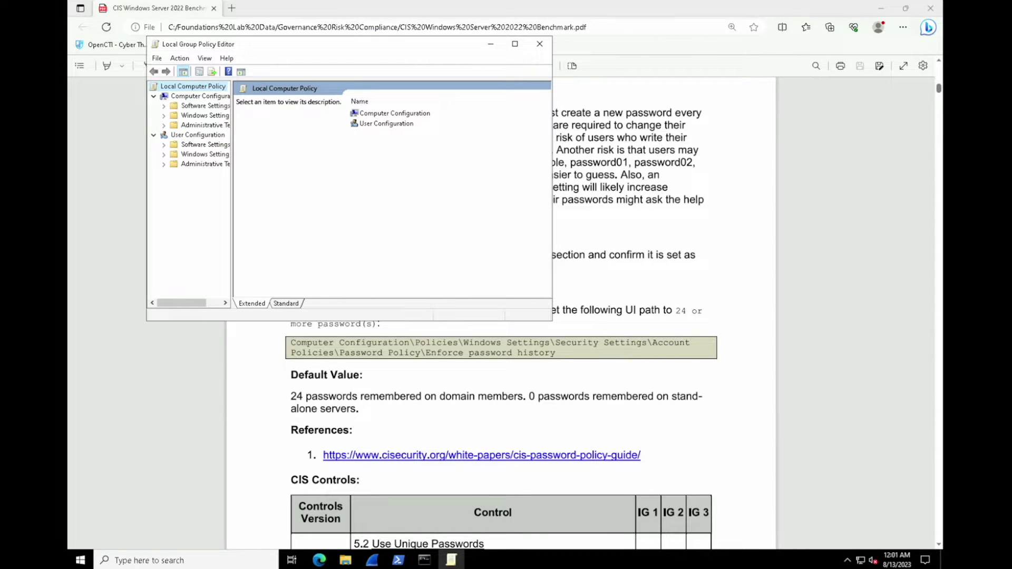
{"action": "left_click_drag", "start_coordinate": [553, 310], "coordinate": [769, 309]}
{"action": "left_click_drag", "start_coordinate": [232, 174], "coordinate": [282, 174]}
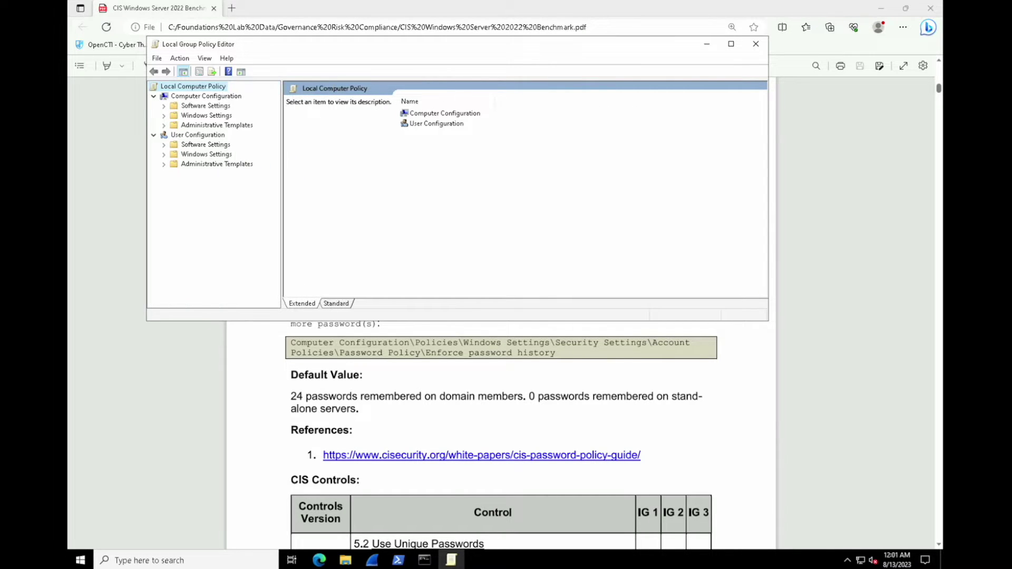
Step: Expand Computer Configuration > Windows Settings > Security Settings > Account Policies and select Password Policy
{"action": "left_click", "coordinate": [206, 96]}
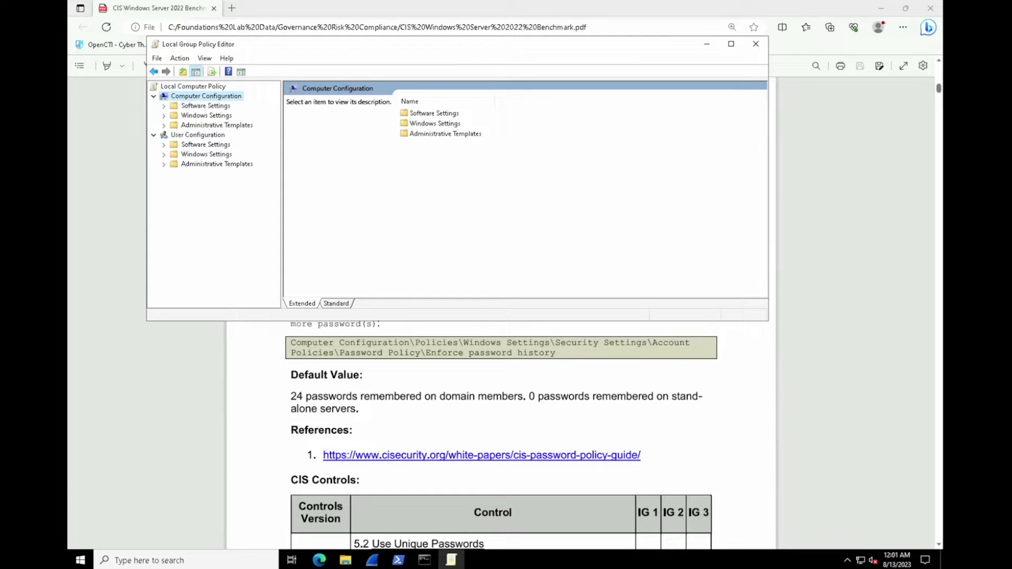
{"action": "left_click", "coordinate": [206, 115]}
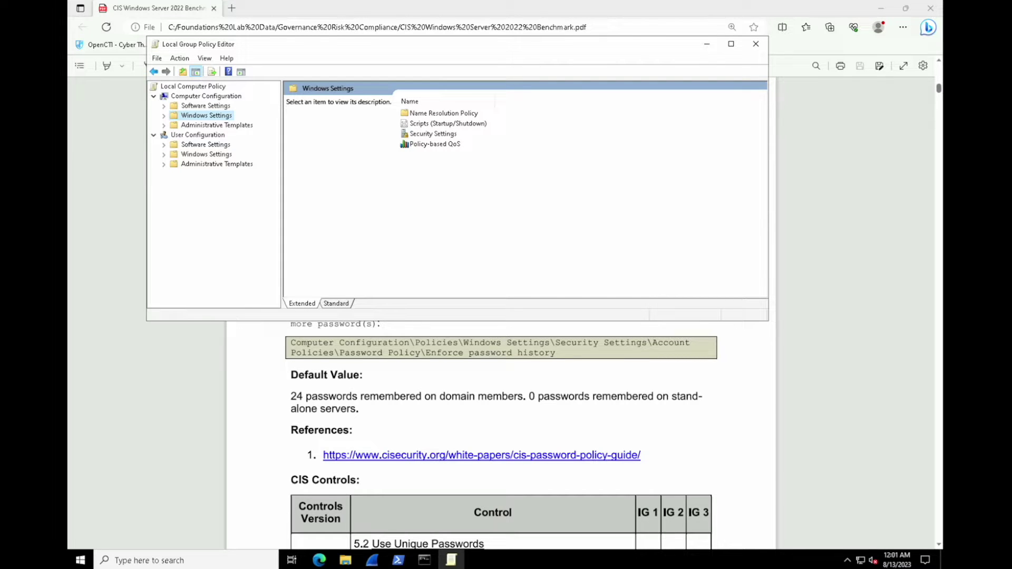
{"action": "key", "text": "Right"}
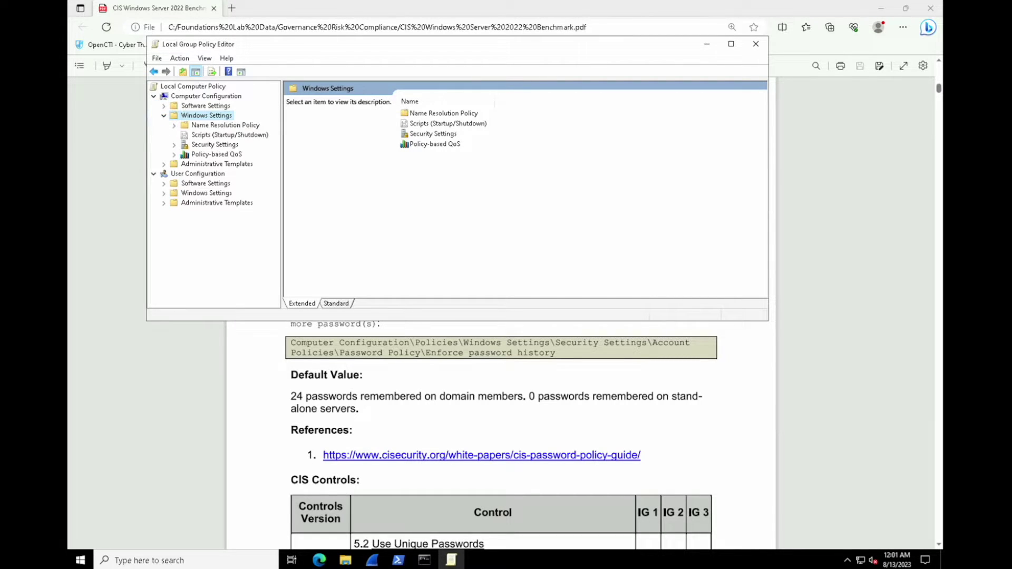
{"action": "left_click", "coordinate": [214, 145]}
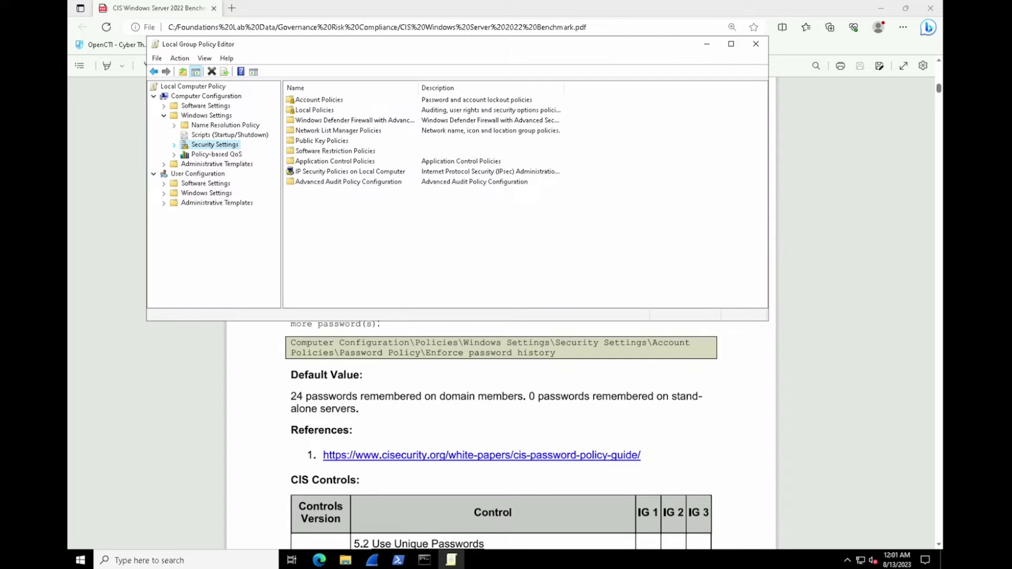
{"action": "key", "text": "Right"}
{"action": "key", "text": "Down"}
{"action": "left_click", "coordinate": [184, 154]}
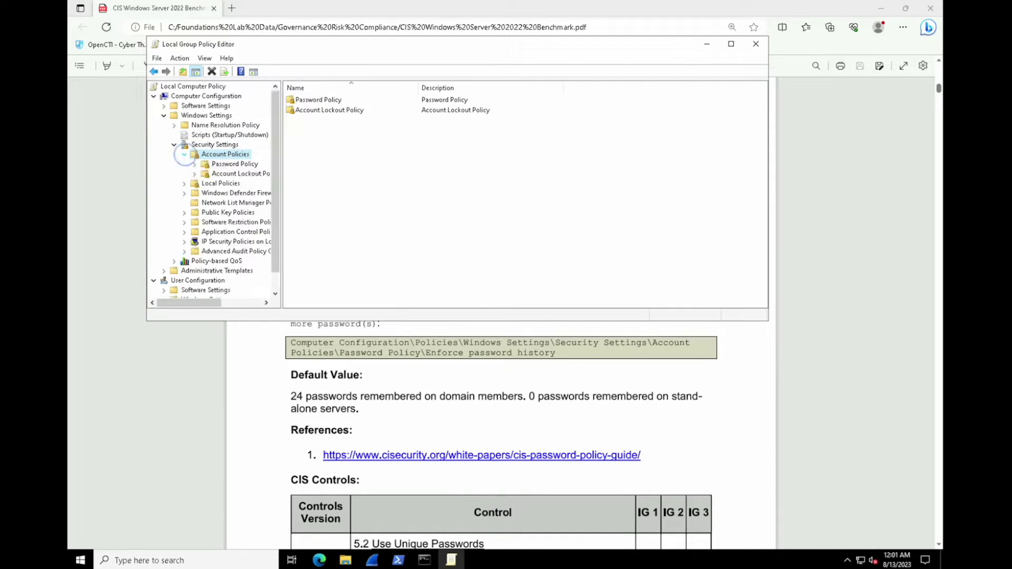
{"action": "left_click", "coordinate": [234, 164]}
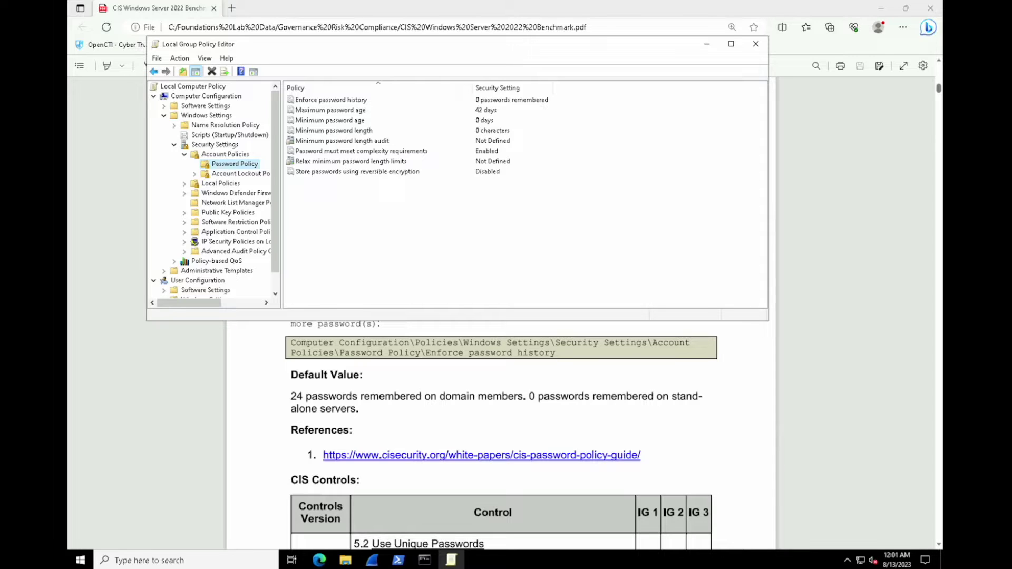
Step: Change Enforce password history from 0 to 24 passwords remembered
{"action": "left_click", "coordinate": [331, 99]}
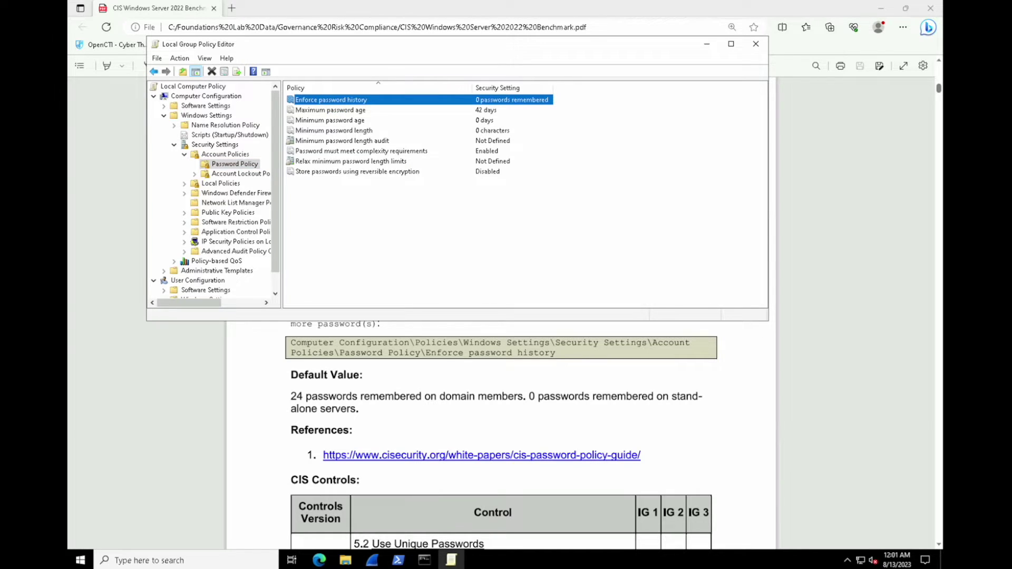
{"action": "key", "text": "Return"}
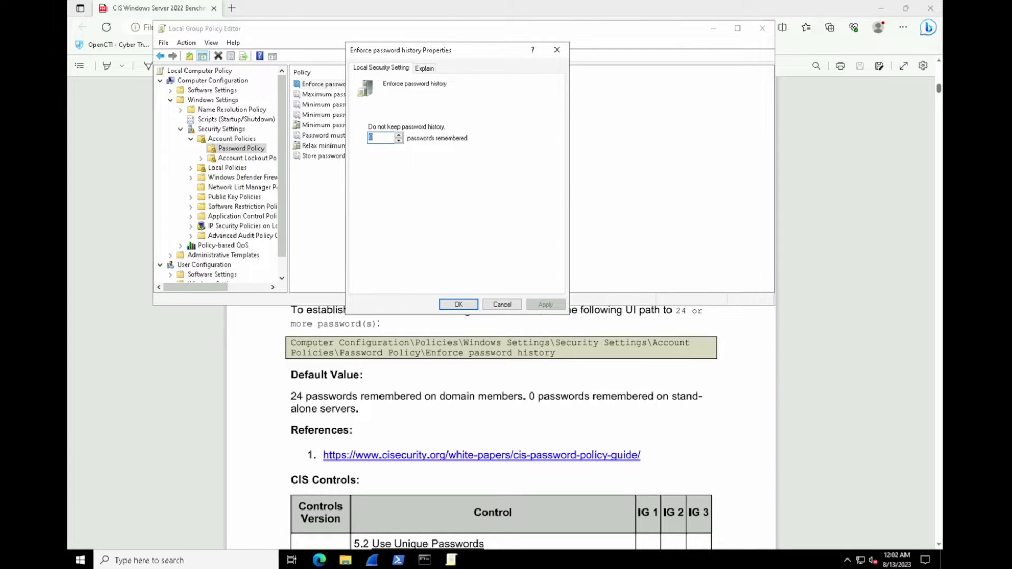
{"action": "type", "text": "24"}
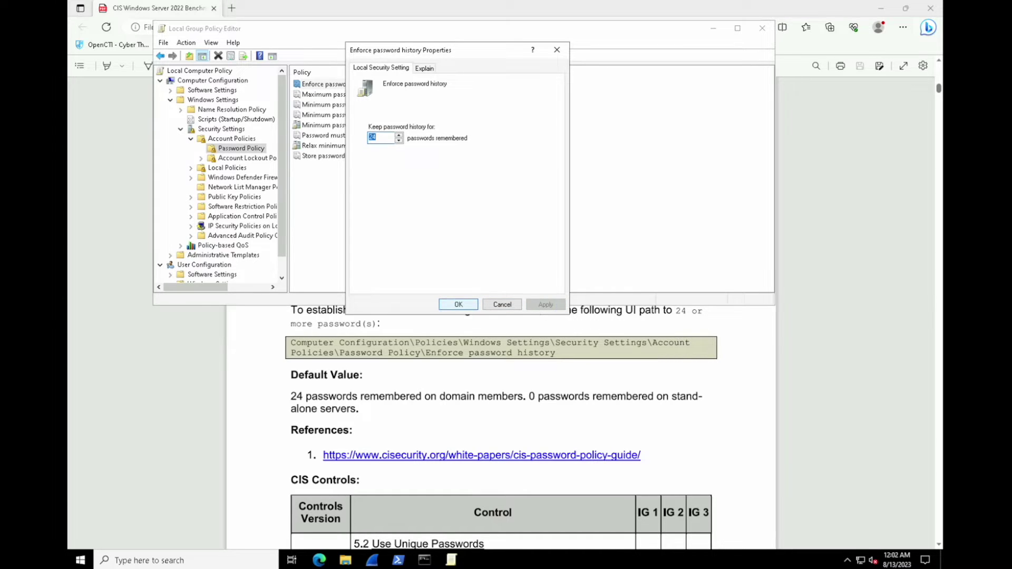
{"action": "key", "text": "Return"}
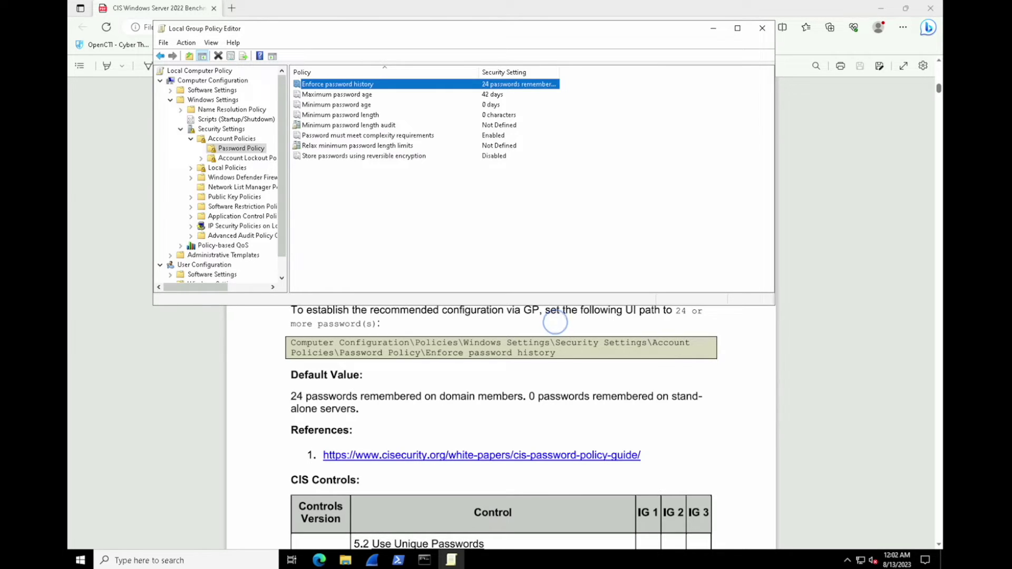
Step: Review the 1.1.2 Maximum password age remediation in the PDF, then return to the policy editor
{"action": "key", "text": "alt+Tab"}
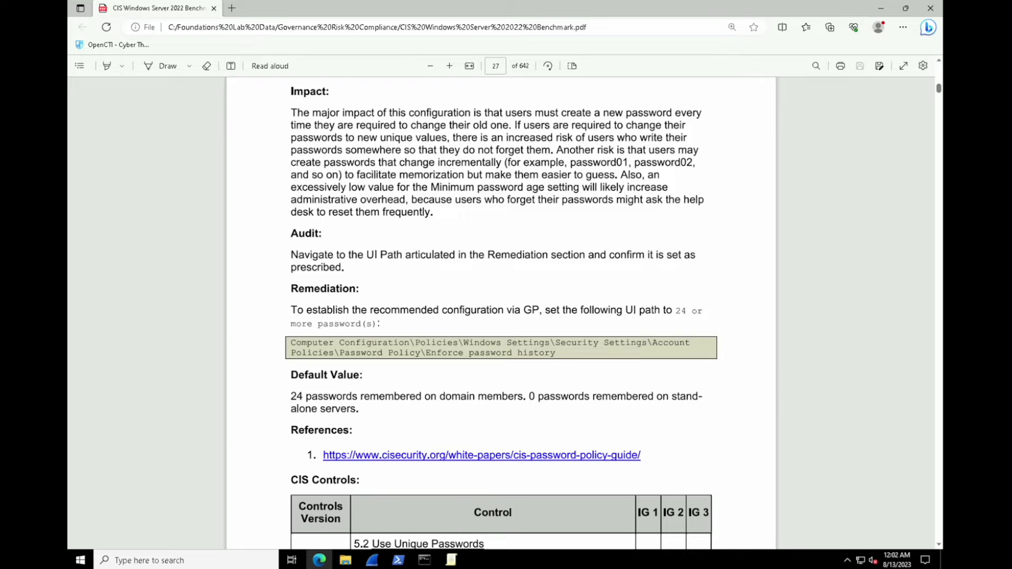
{"action": "scroll", "coordinate": [501, 316], "scroll_direction": "down", "scroll_amount": 3}
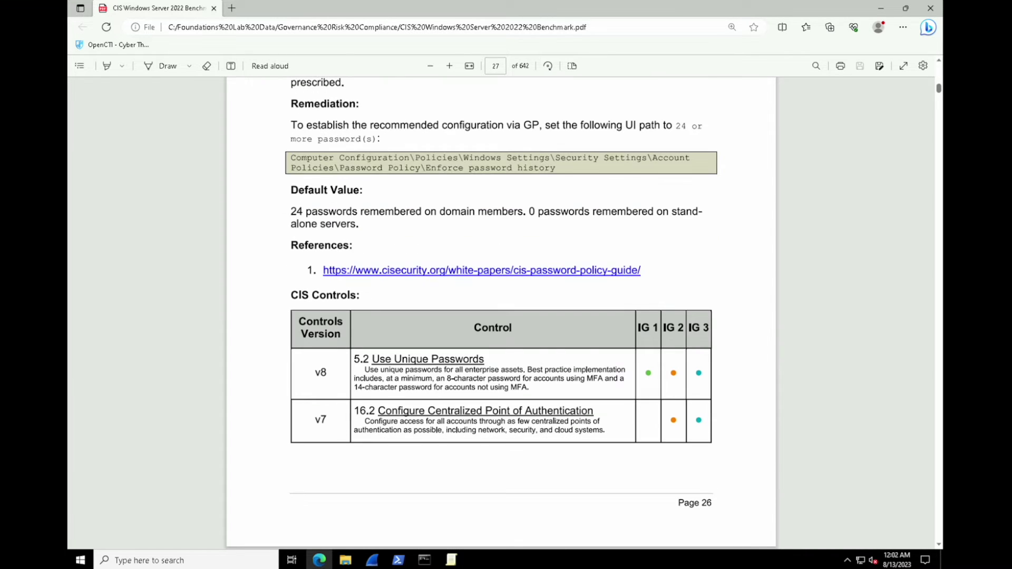
{"action": "scroll", "coordinate": [501, 316], "scroll_direction": "down", "scroll_amount": 4}
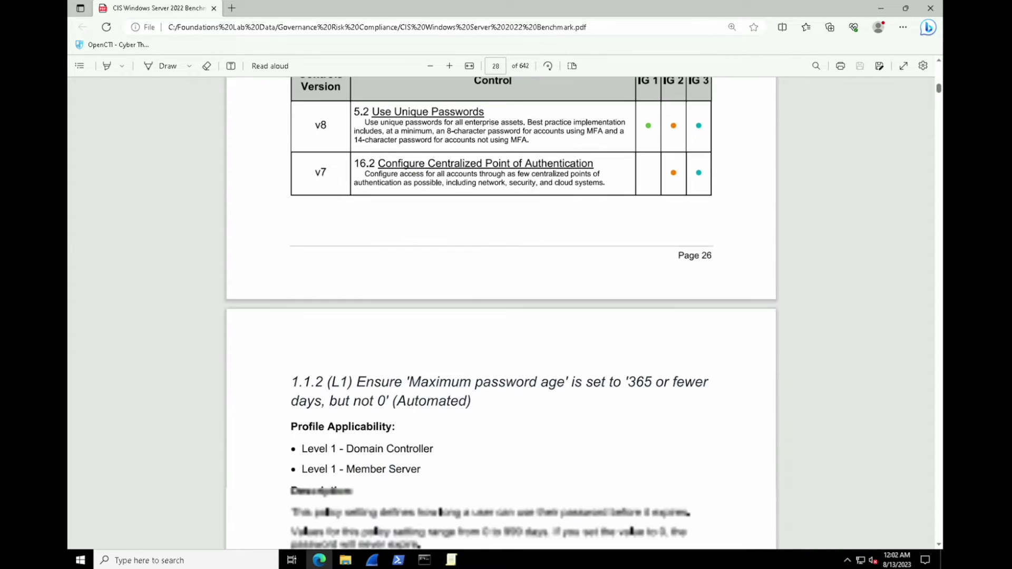
{"action": "scroll", "coordinate": [501, 316], "scroll_direction": "down", "scroll_amount": 4}
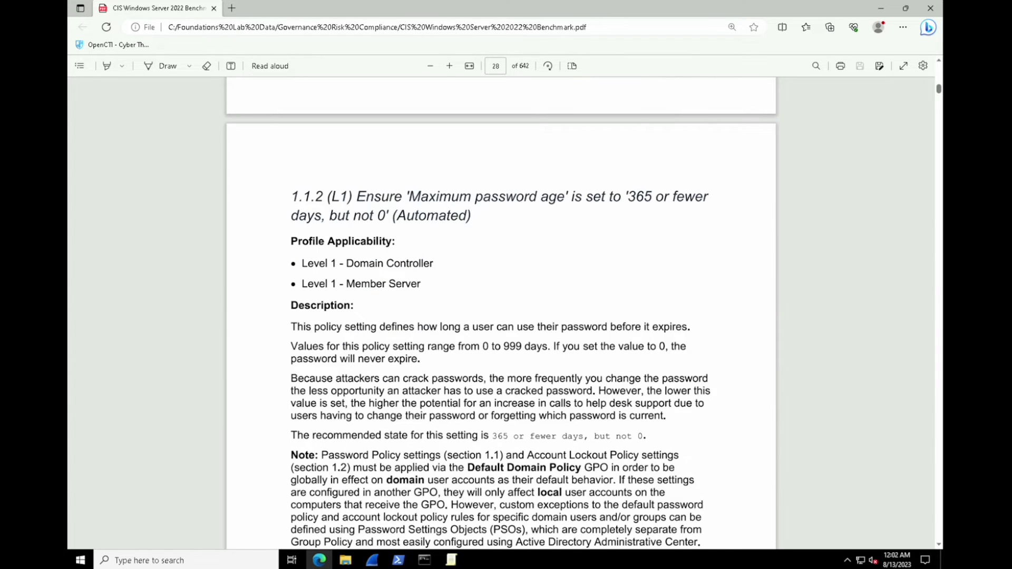
{"action": "left_click", "coordinate": [495, 134]}
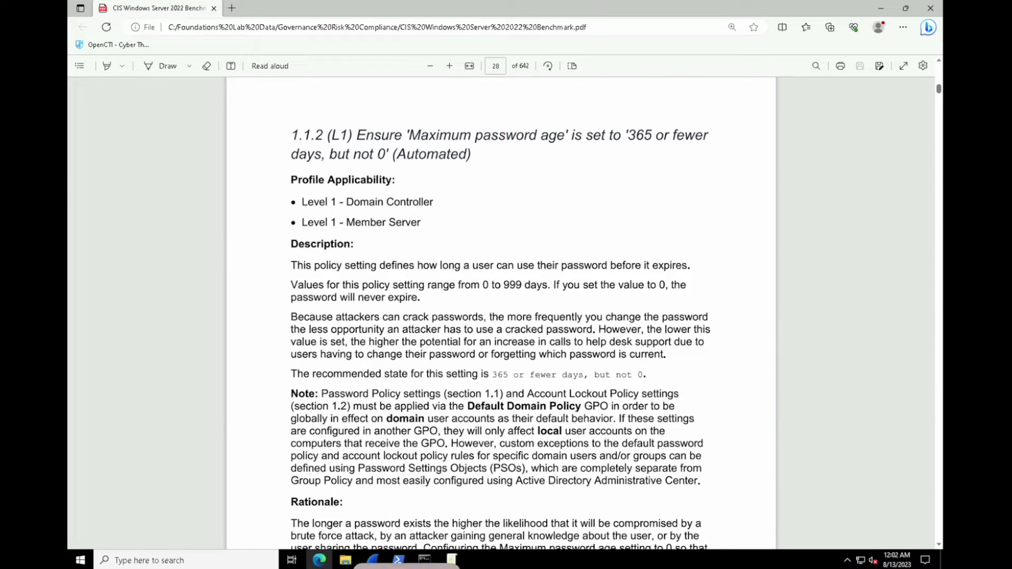
{"action": "scroll", "coordinate": [501, 317], "scroll_direction": "down", "scroll_amount": 1}
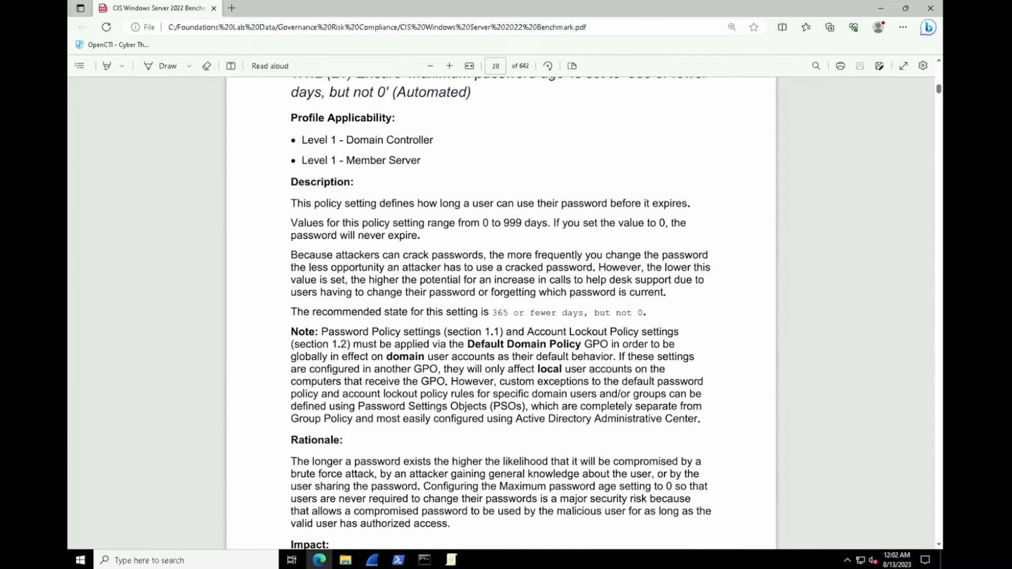
{"action": "scroll", "coordinate": [501, 317], "scroll_direction": "down", "scroll_amount": 3}
{"action": "scroll", "coordinate": [501, 317], "scroll_direction": "down", "scroll_amount": 3}
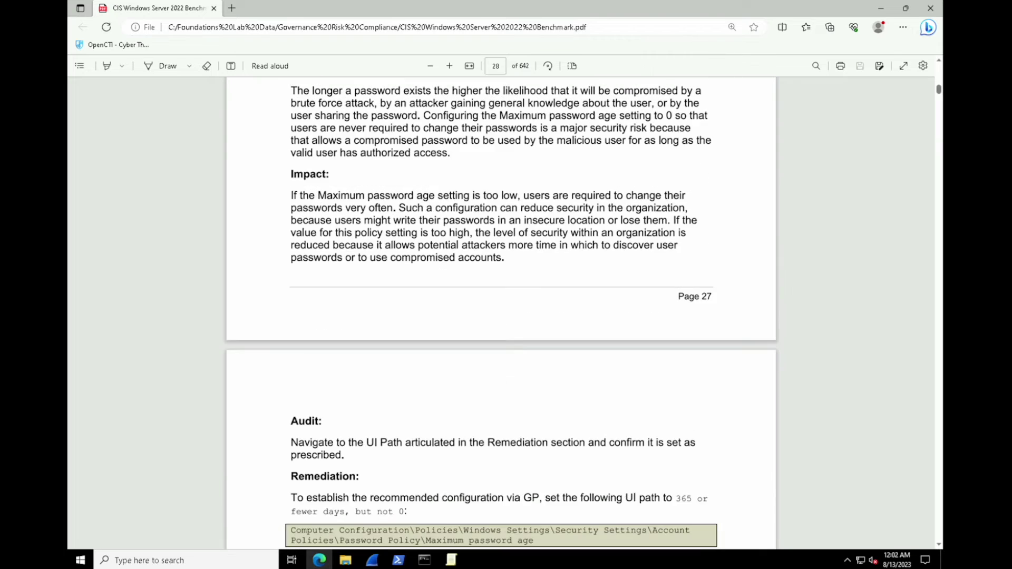
{"action": "scroll", "coordinate": [501, 316], "scroll_direction": "down", "scroll_amount": 2}
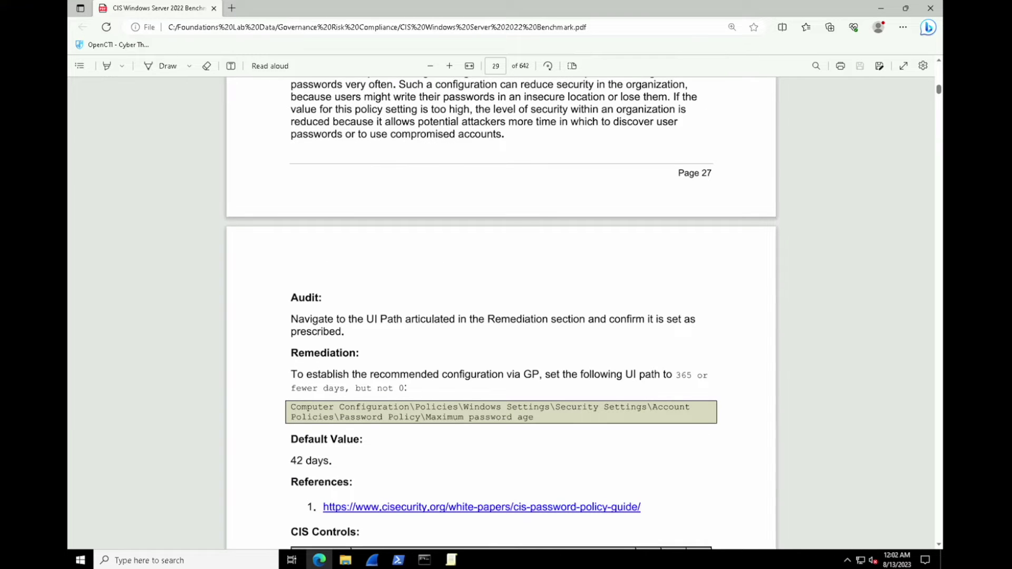
{"action": "scroll", "coordinate": [501, 316], "scroll_direction": "down", "scroll_amount": 1}
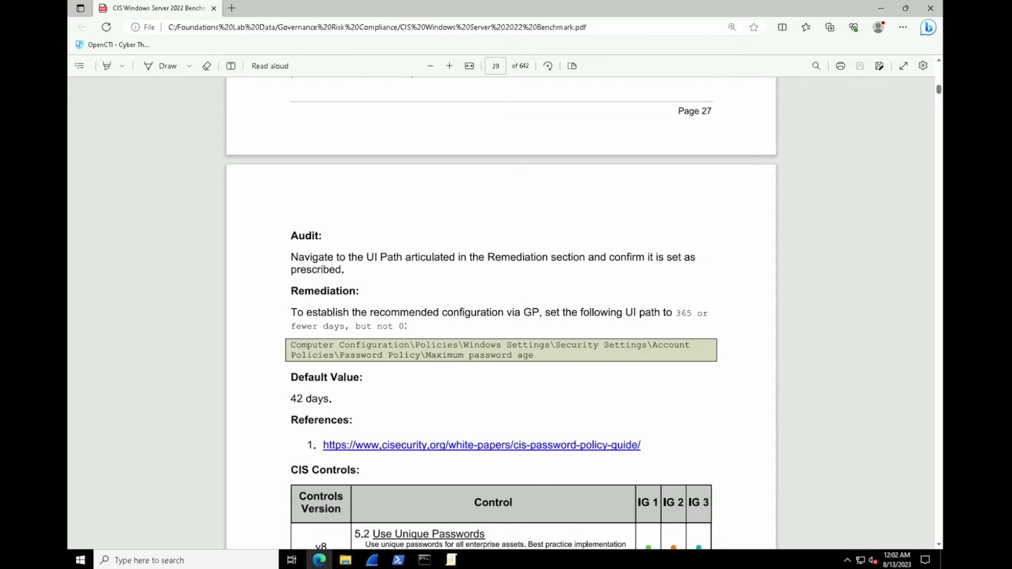
{"action": "left_click", "coordinate": [450, 560]}
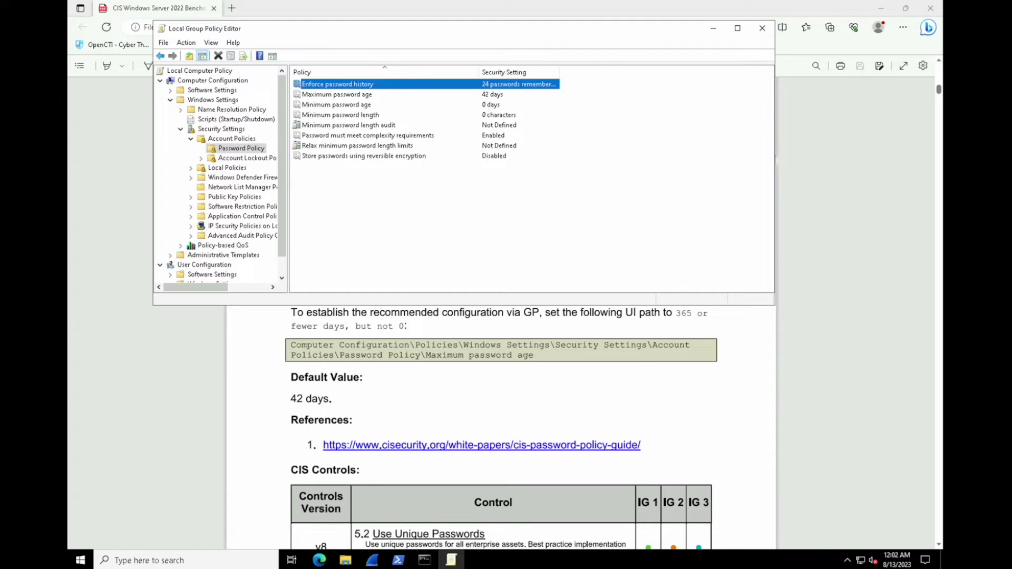
{"action": "left_click", "coordinate": [348, 95]}
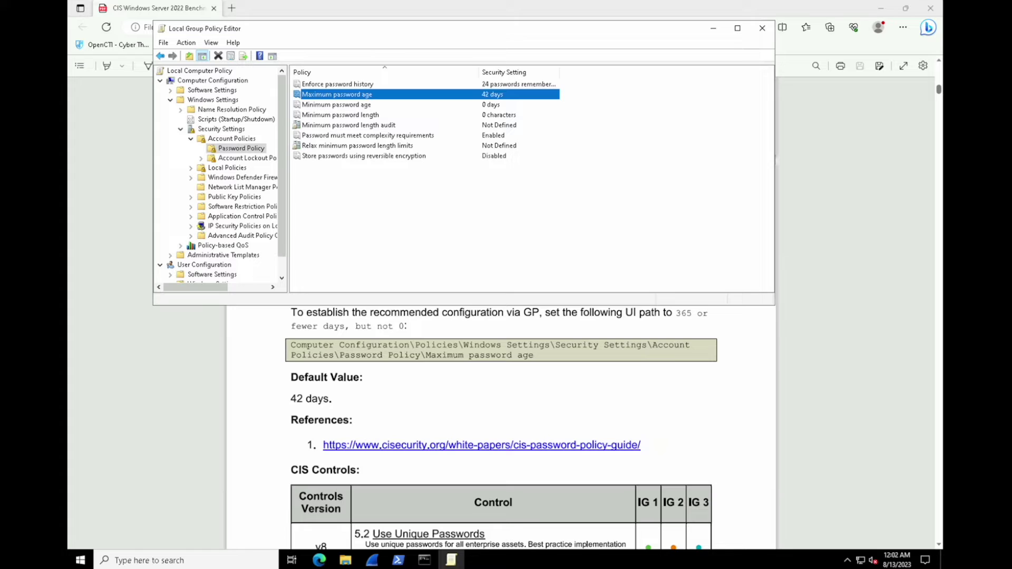
{"action": "double_click", "coordinate": [348, 94]}
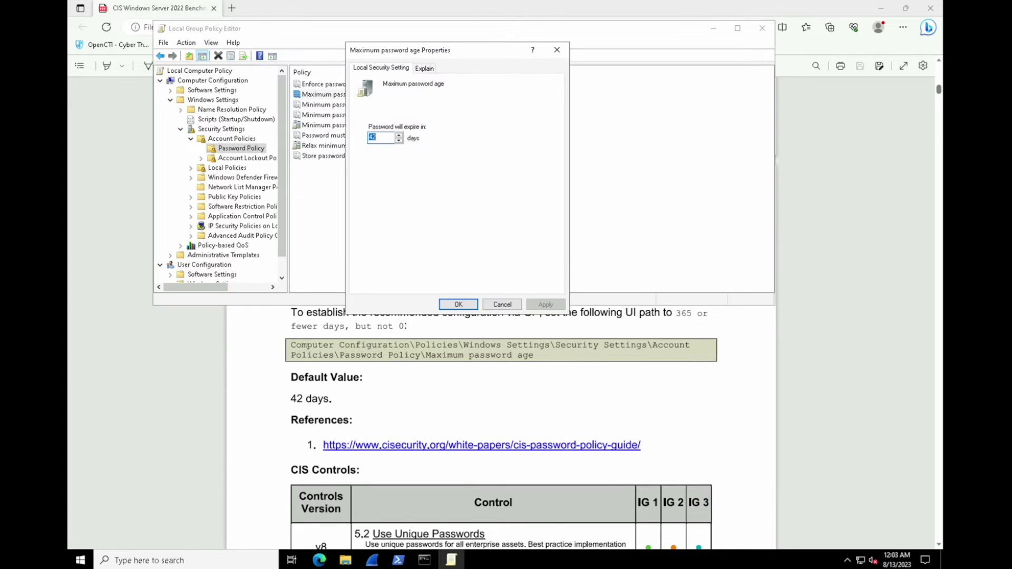
{"action": "left_click", "coordinate": [383, 136]}
{"action": "left_click", "coordinate": [458, 304]}
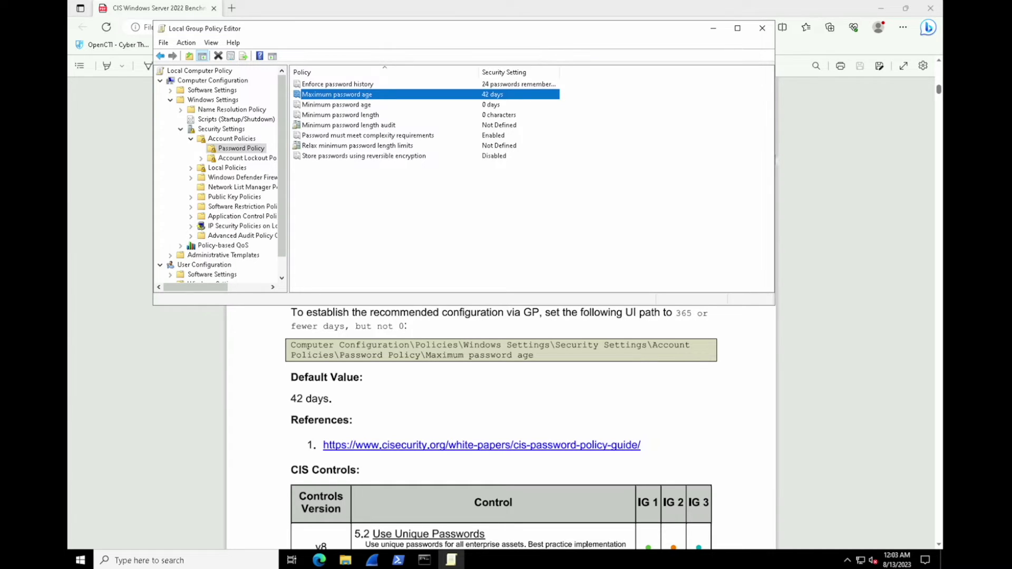
{"action": "key", "text": "alt+Tab"}
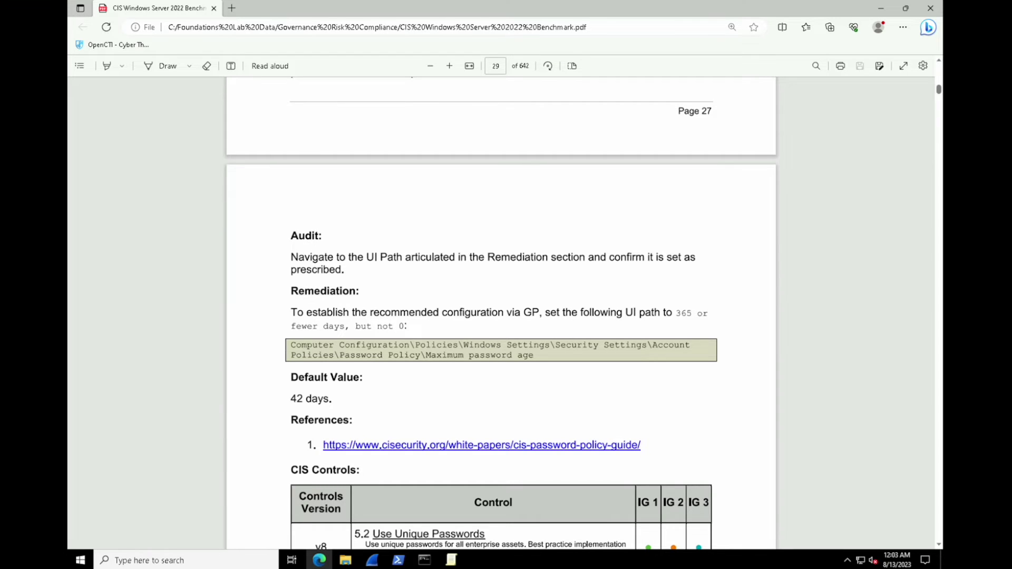
Step: Scroll to the 1.1.3 Minimum password age remediation recommending 1 or more days
{"action": "scroll", "coordinate": [501, 311], "scroll_direction": "down", "scroll_amount": 15}
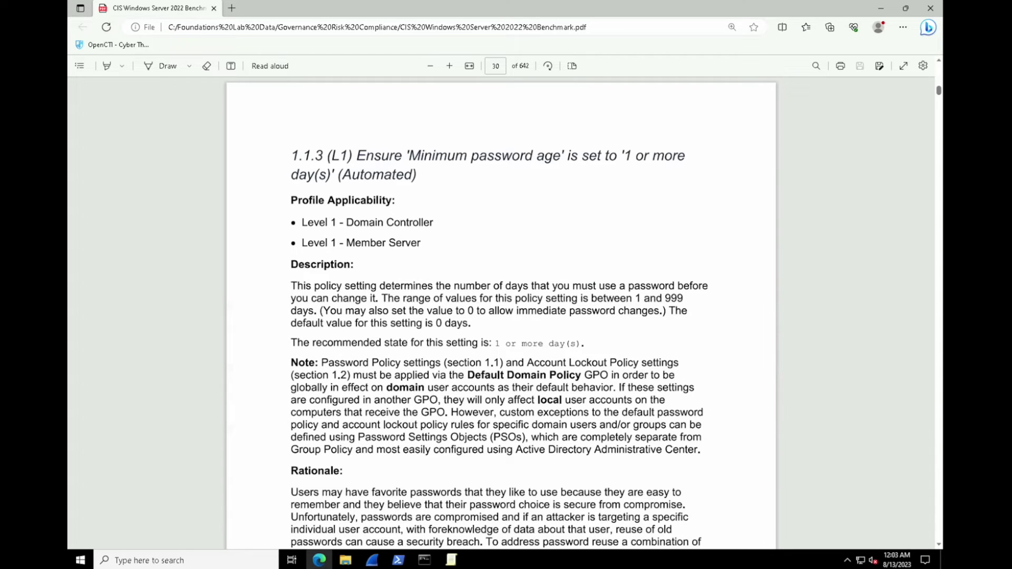
{"action": "scroll", "coordinate": [501, 313], "scroll_direction": "down", "scroll_amount": 1}
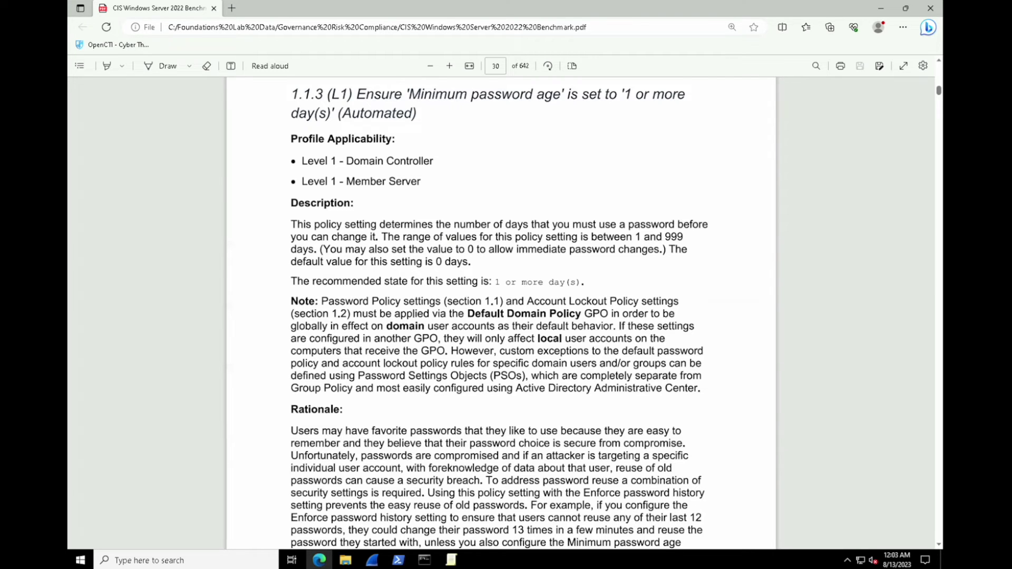
{"action": "scroll", "coordinate": [500, 314], "scroll_direction": "down", "scroll_amount": 3}
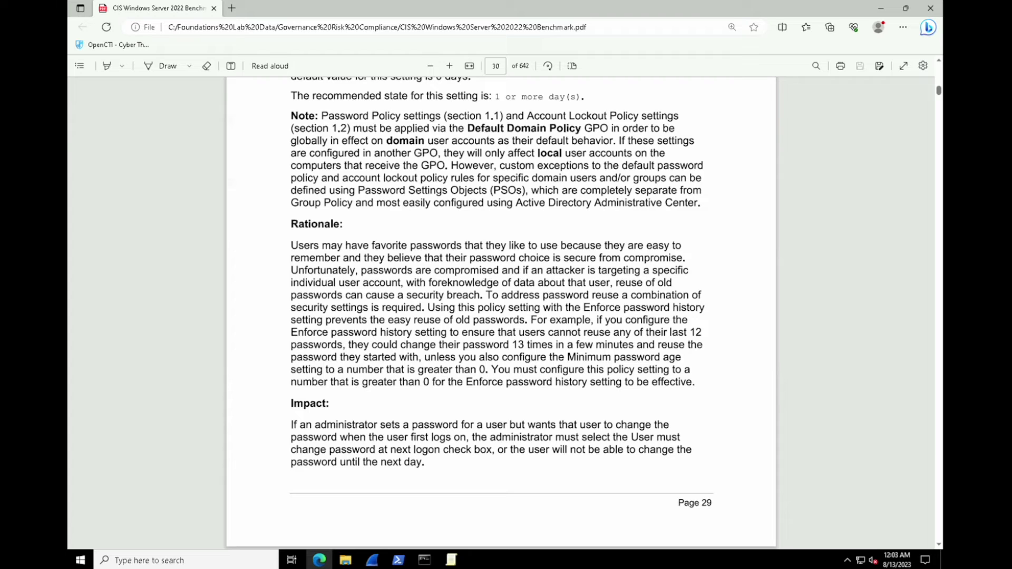
{"action": "scroll", "coordinate": [501, 313], "scroll_direction": "down", "scroll_amount": 6}
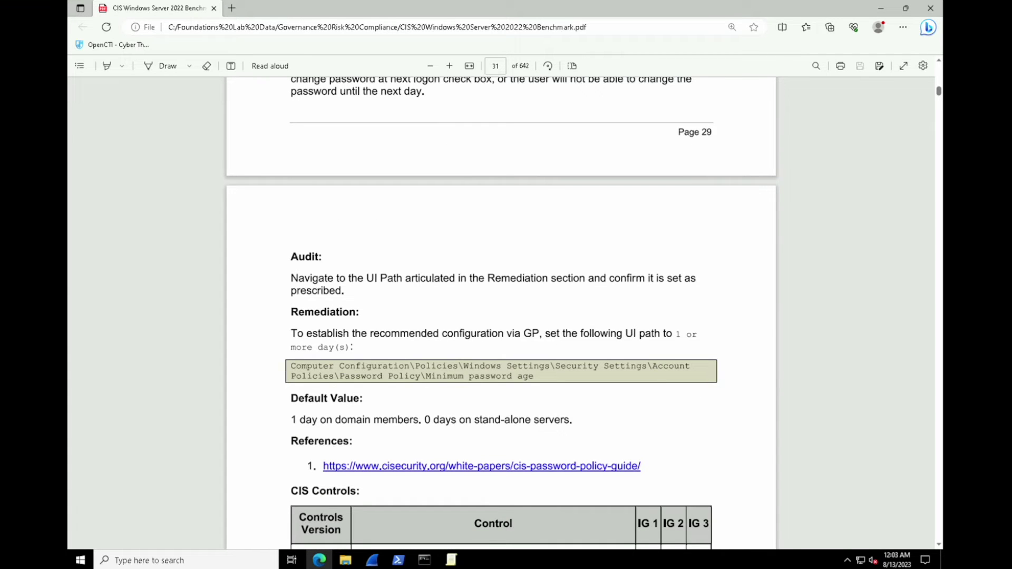
Step: Change Minimum password age to 1 day and apply it
{"action": "key", "text": "alt+Tab"}
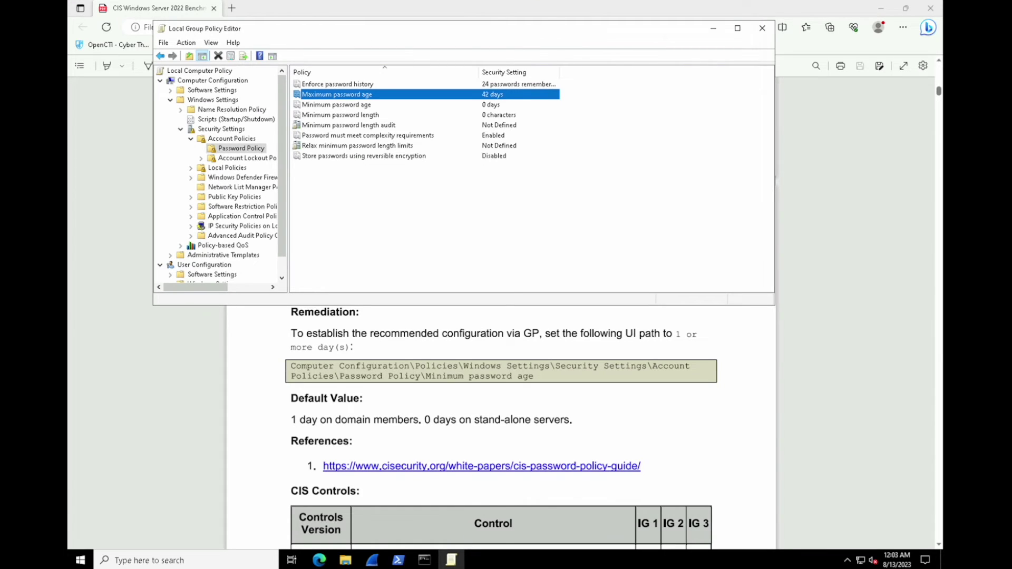
{"action": "left_click", "coordinate": [337, 105]}
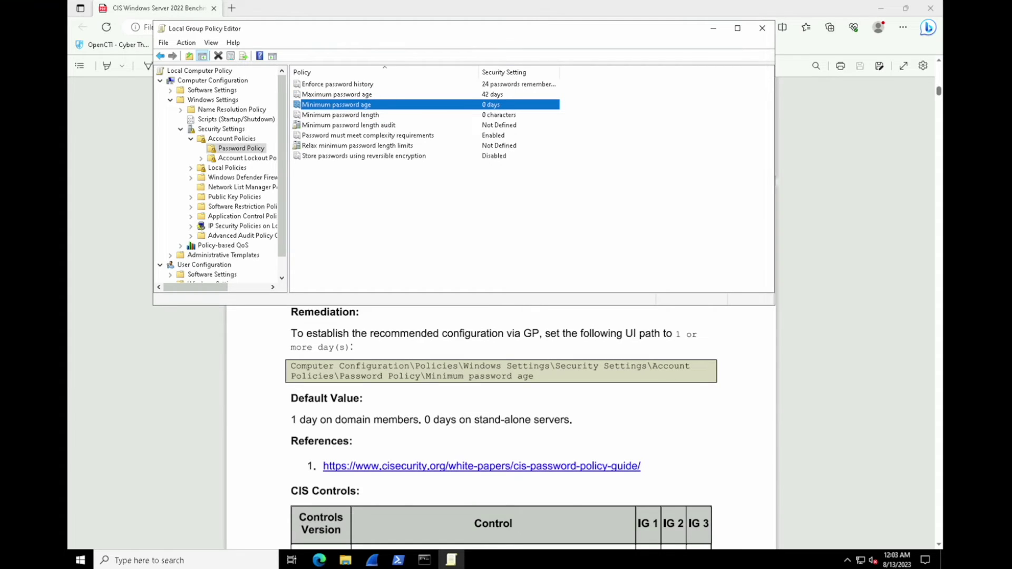
{"action": "double_click", "coordinate": [377, 104]}
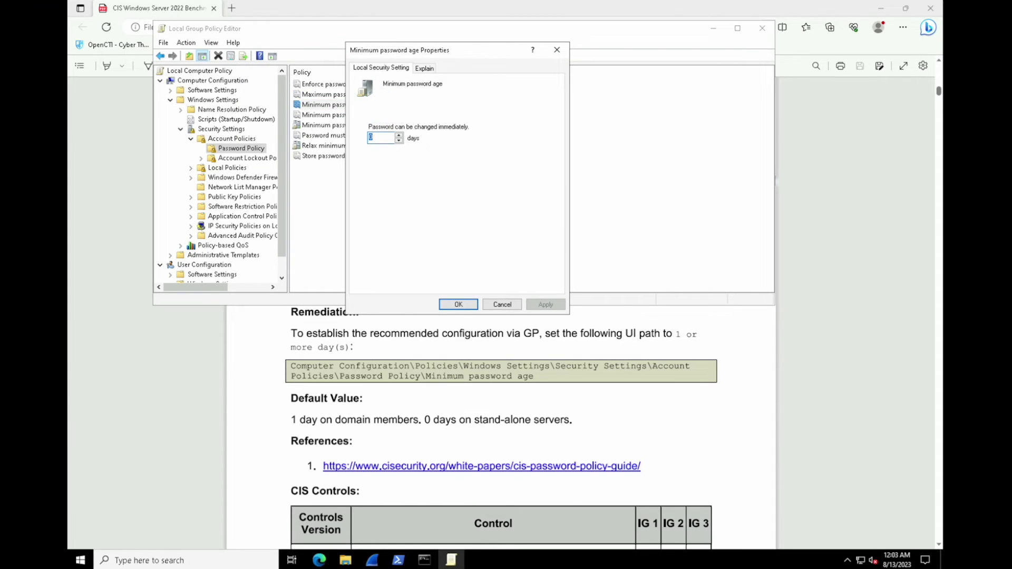
{"action": "type", "text": "1"}
{"action": "left_click", "coordinate": [546, 305]}
{"action": "left_click", "coordinate": [458, 305]}
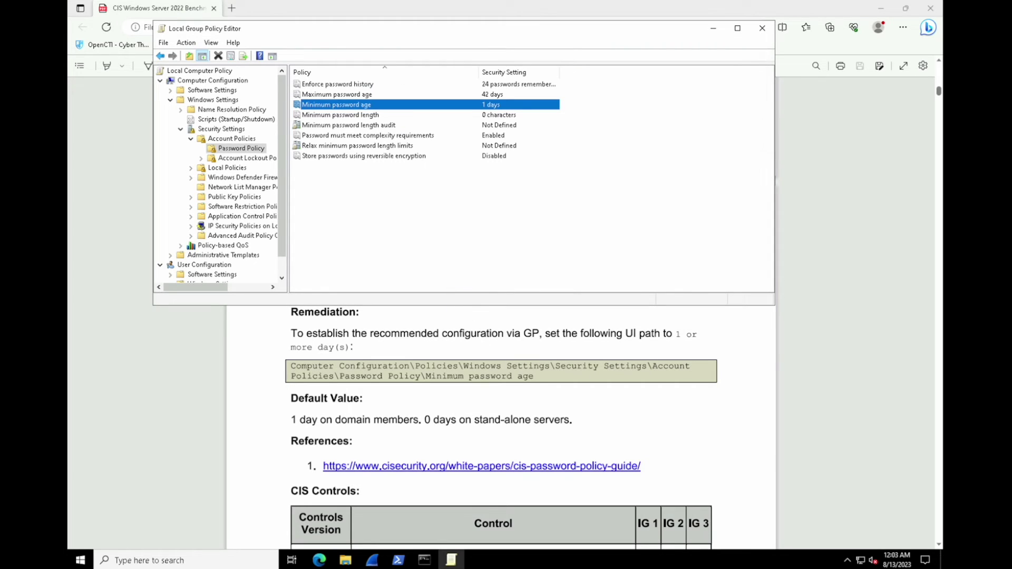